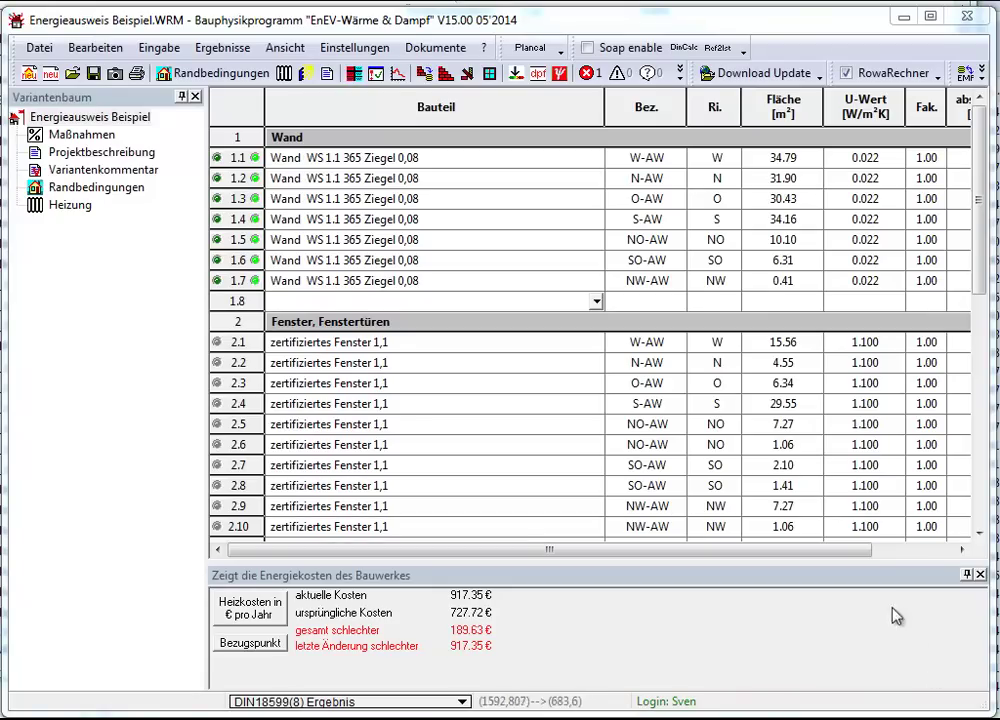
# Open the DIBt energy certificate registration form from the program's document links, mark the applicant as Ausstellungsberechtigt, and start on the contact's e-mail field.
pyautogui.click(436, 50)
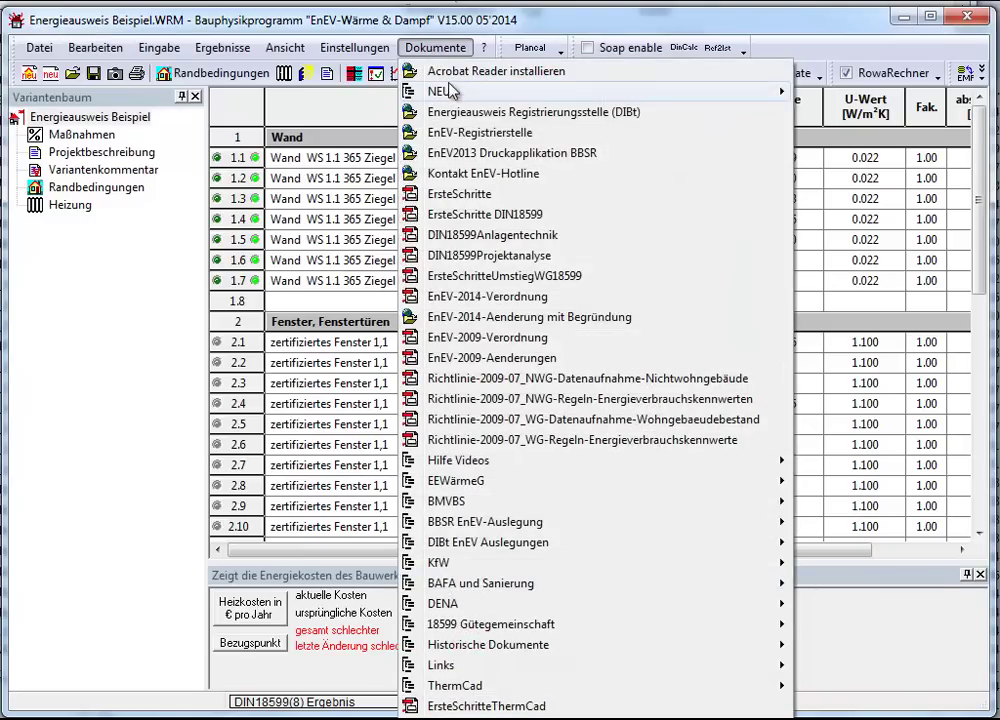
pyautogui.click(516, 115)
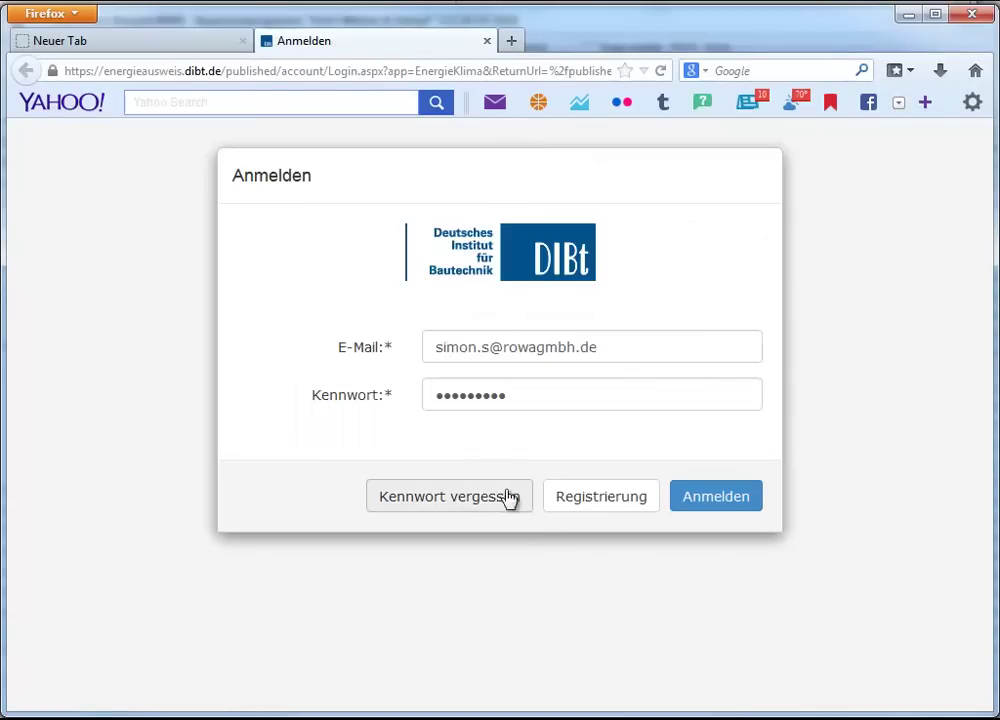
pyautogui.click(617, 514)
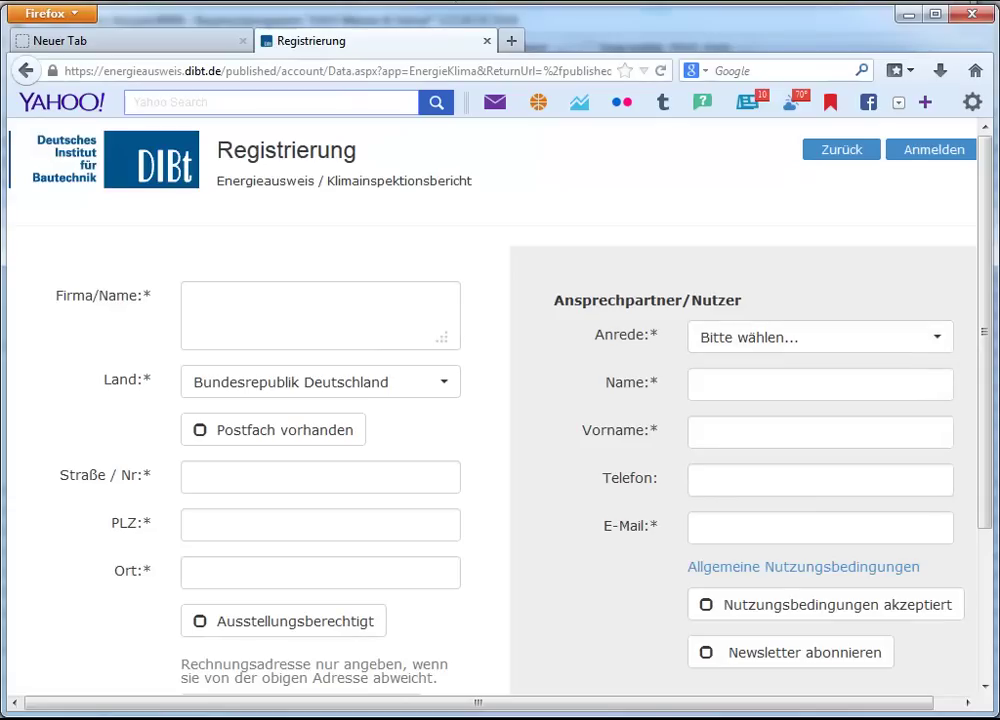
pyautogui.moveTo(993, 235); pyautogui.dragTo(995, 366)
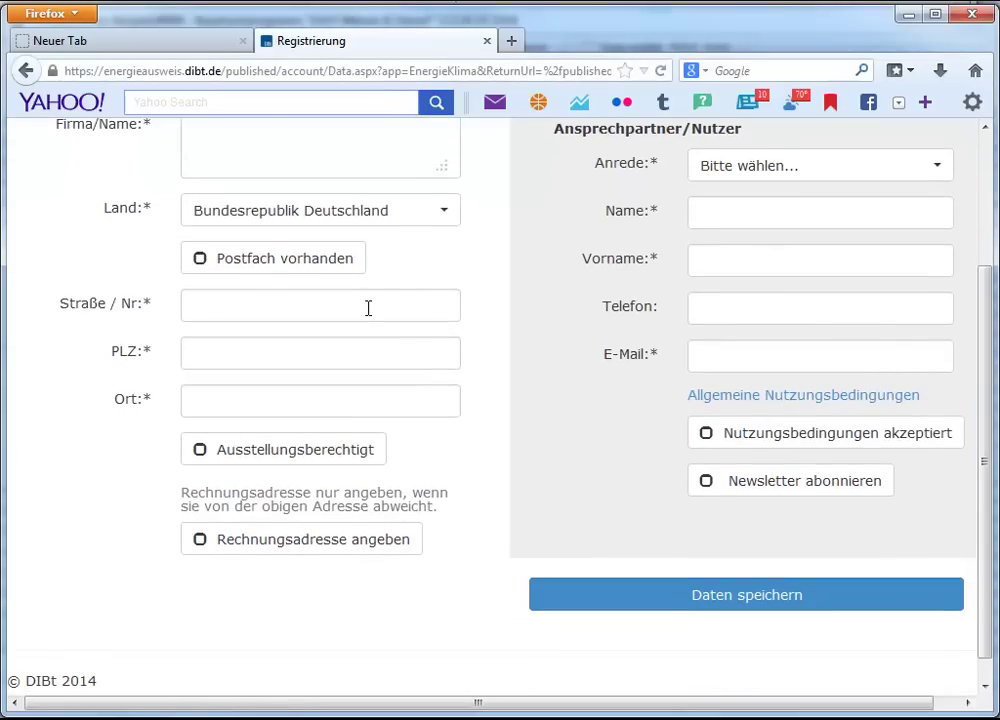
pyautogui.click(199, 455)
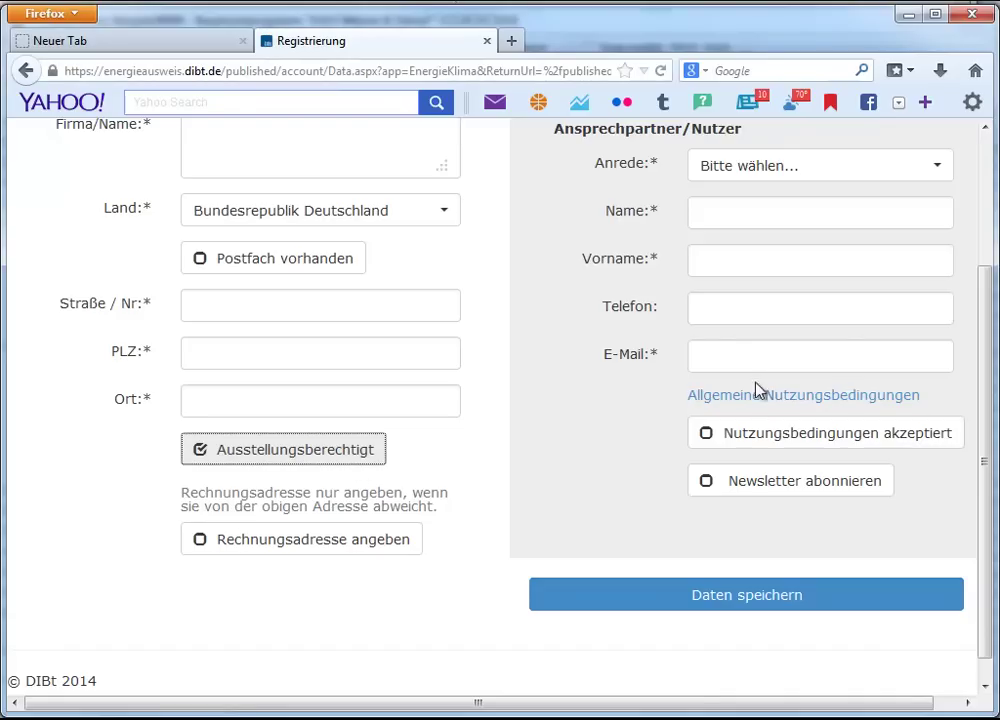
pyautogui.click(701, 356)
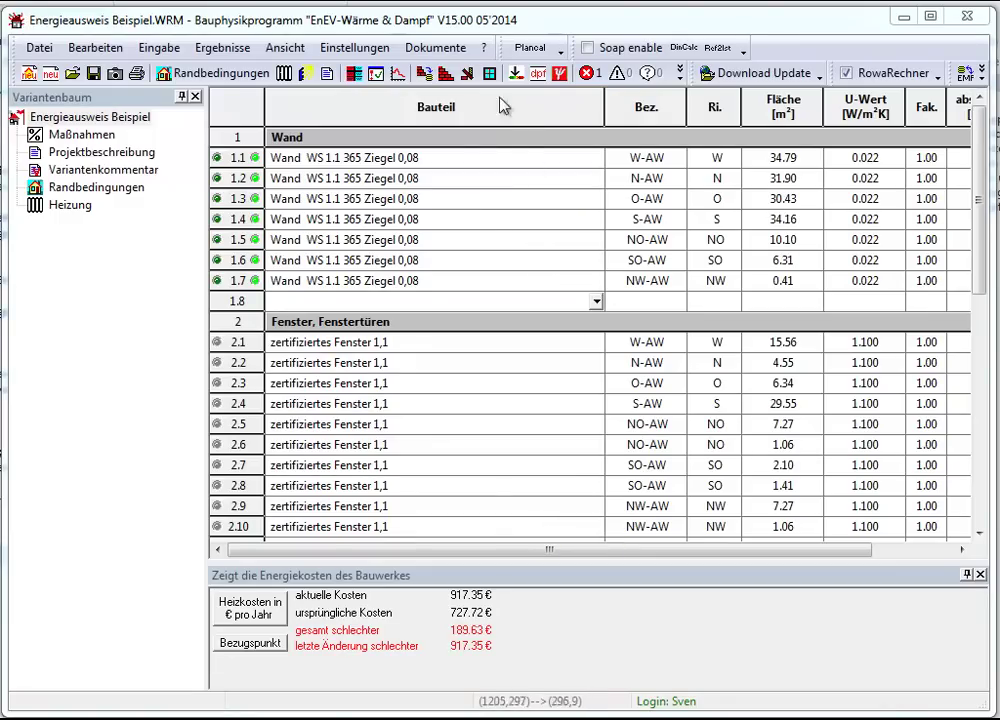
# Open the DIBt registration site again, sign in with the saved rowa-soft.de account e-mail and password, and dismiss the notes for new users.
pyautogui.click(447, 52)
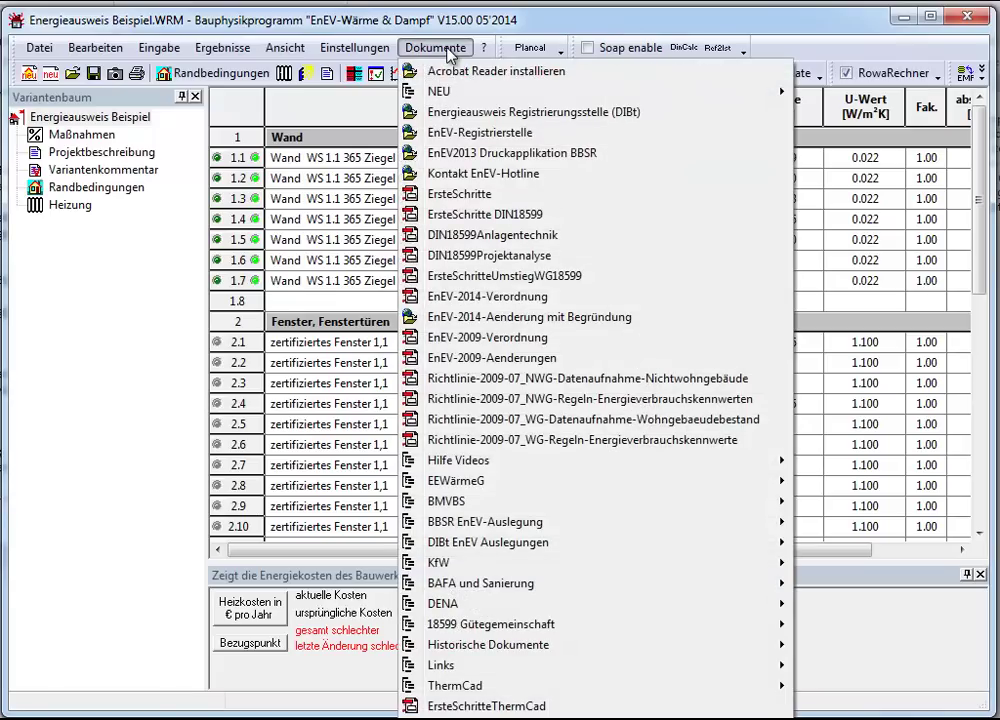
pyautogui.click(481, 117)
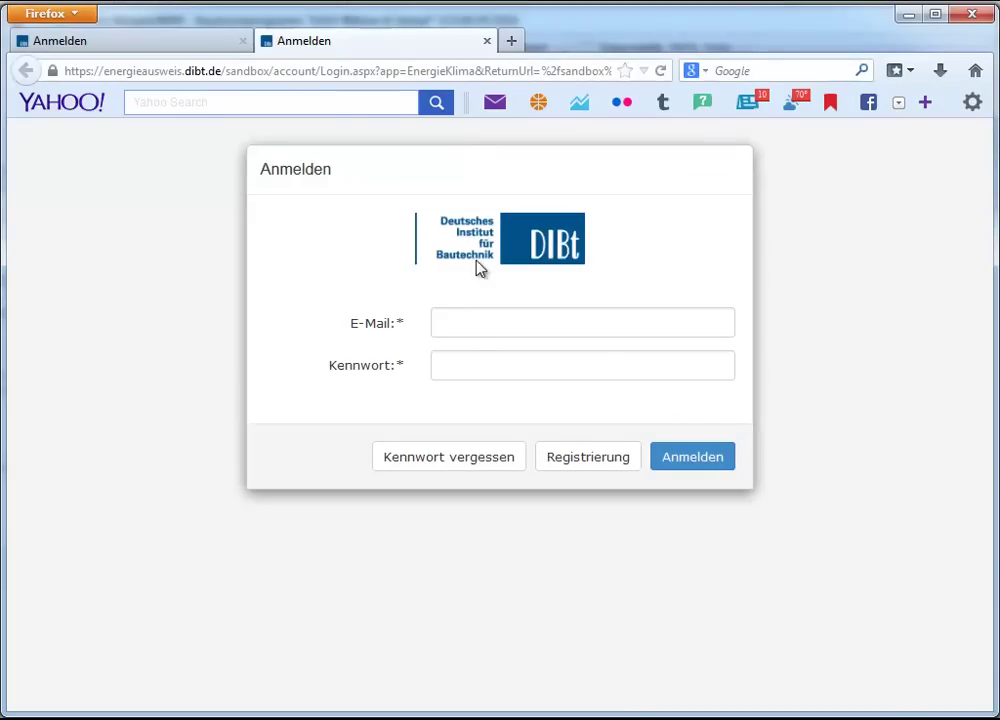
pyautogui.click(483, 328)
pyautogui.write('s')
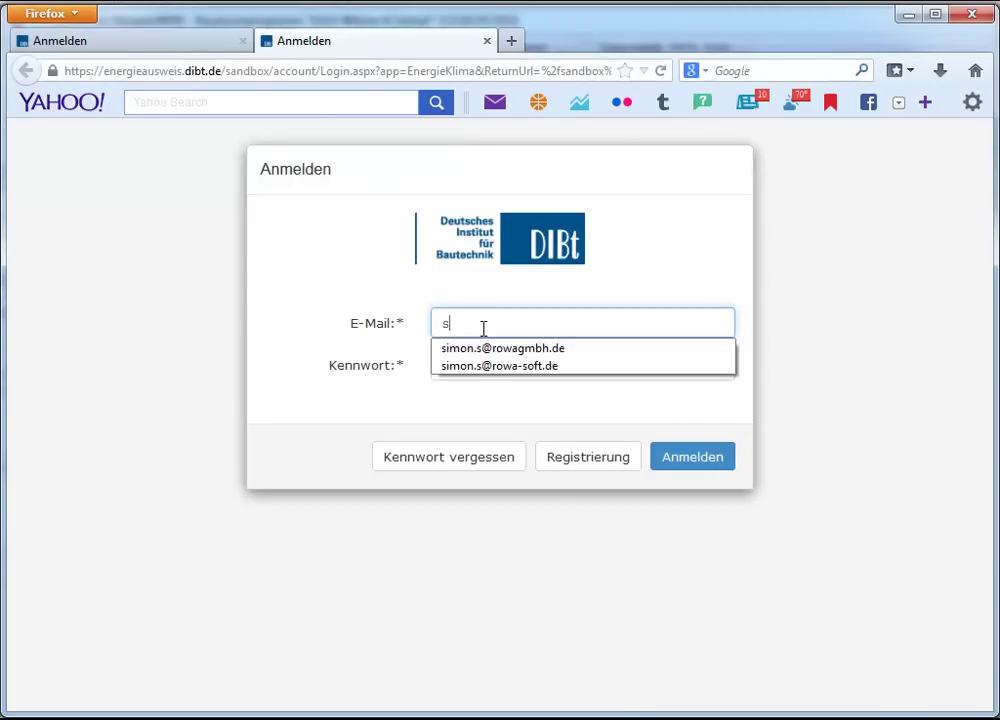
pyautogui.click(493, 365)
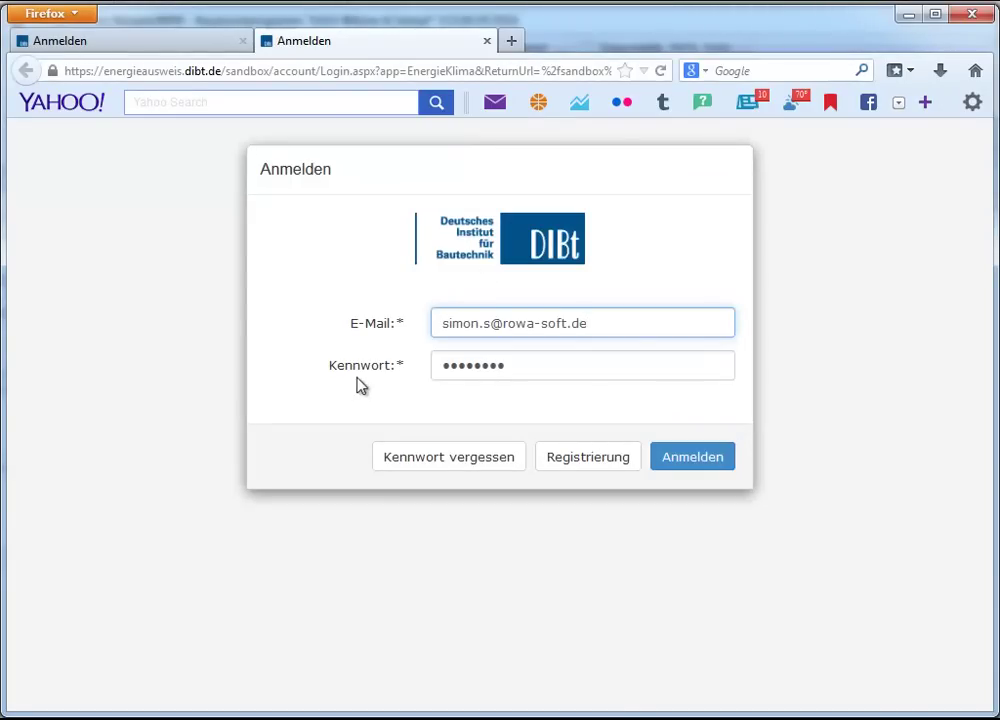
pyautogui.click(700, 463)
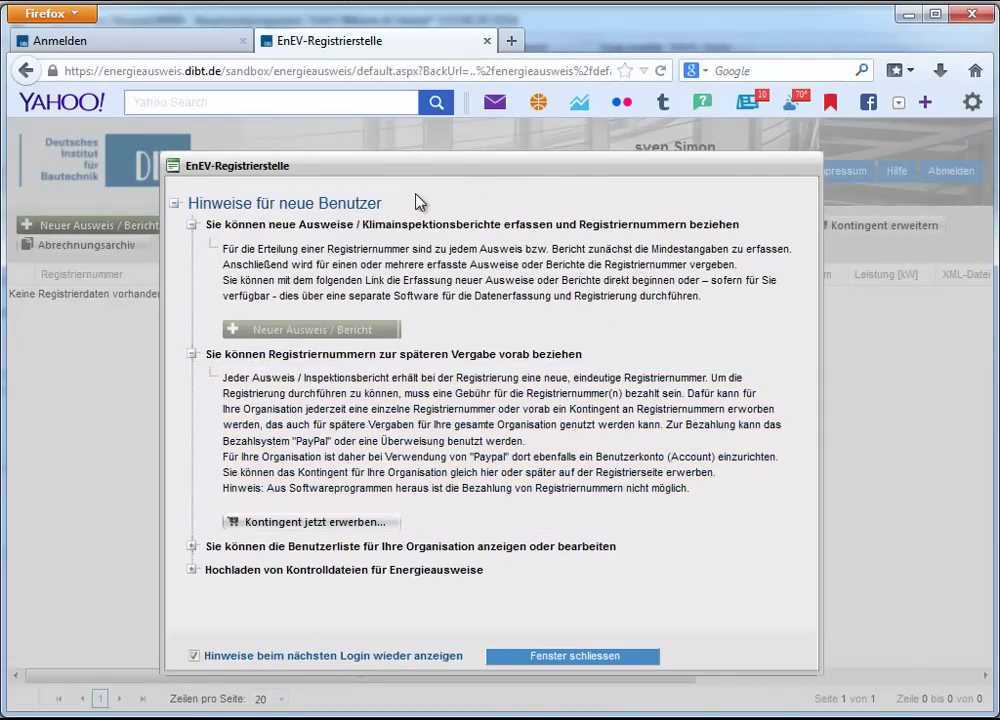
pyautogui.click(605, 658)
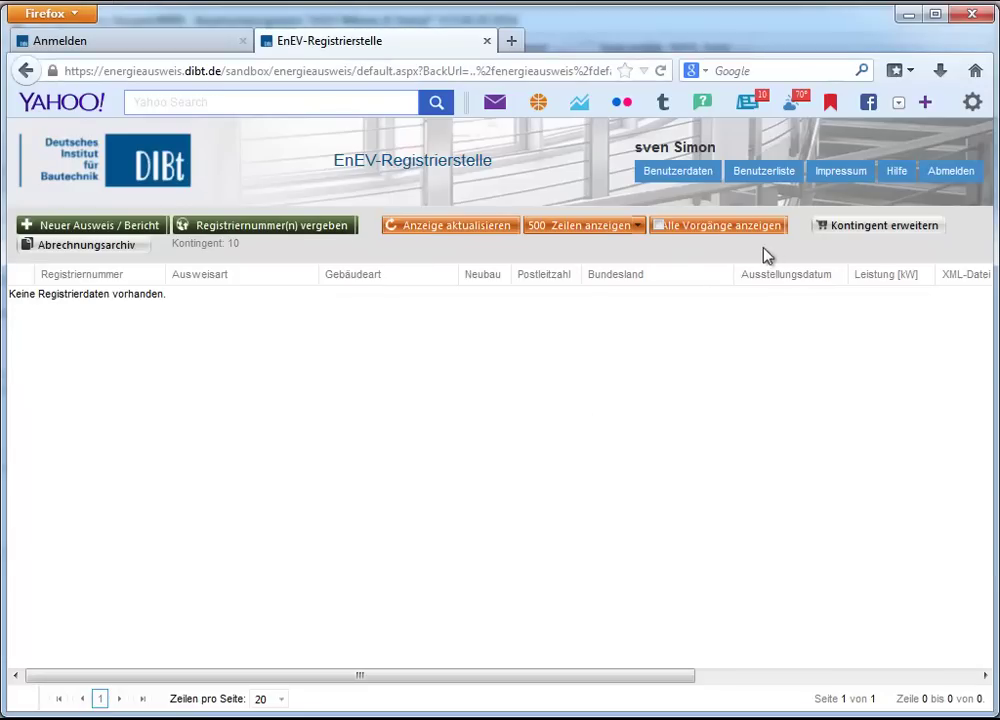
# Request an extension of the registration number quota by 10 additional numbers.
pyautogui.click(875, 232)
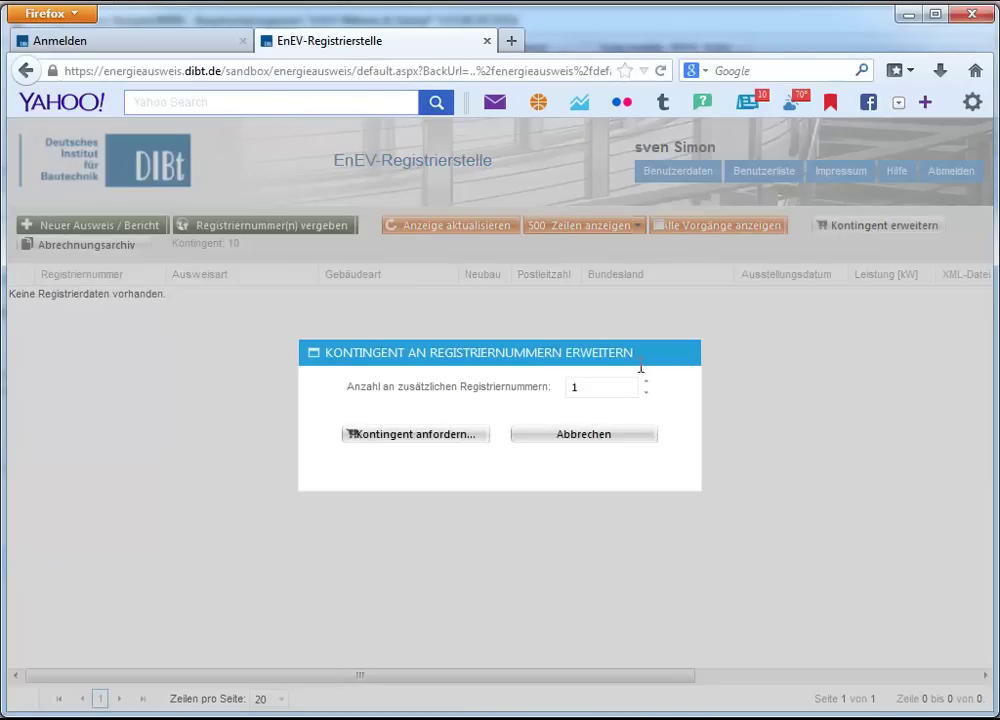
pyautogui.doubleClick(606, 388)
pyautogui.write('10')
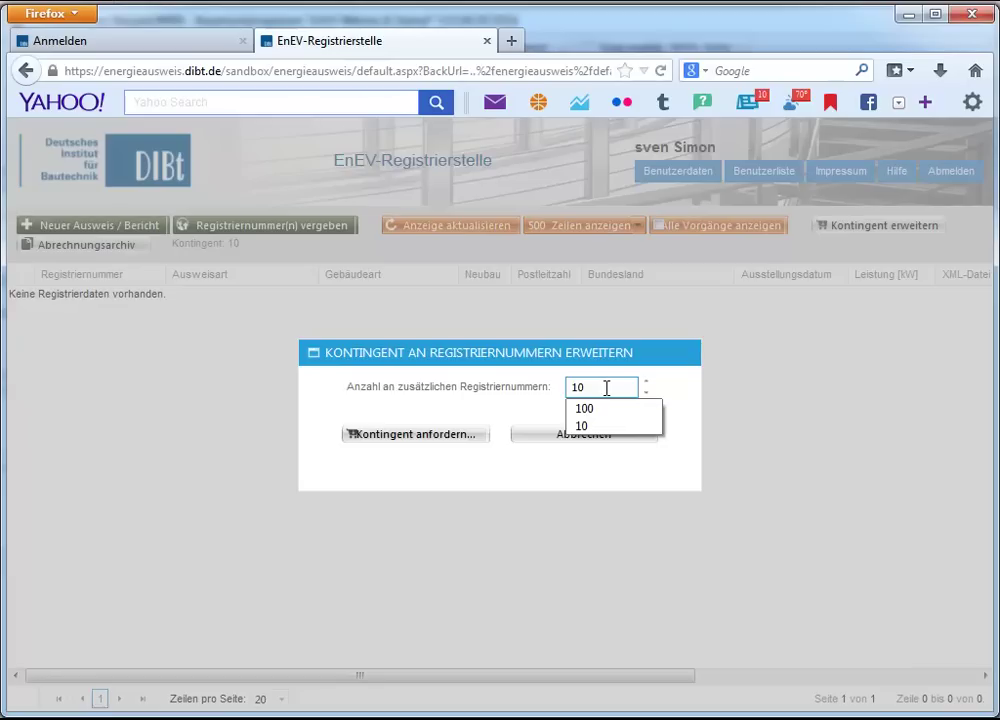
pyautogui.click(438, 440)
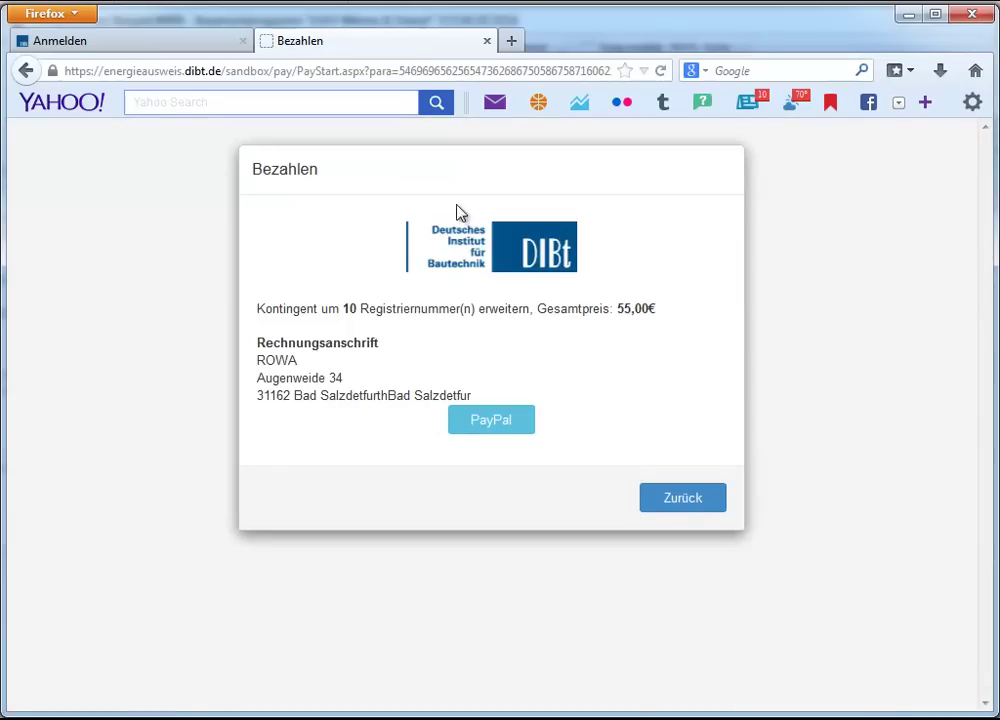
# Pay for the quota extension through PayPal by entering the PayPal account password, and return to the registration overview.
pyautogui.click(500, 424)
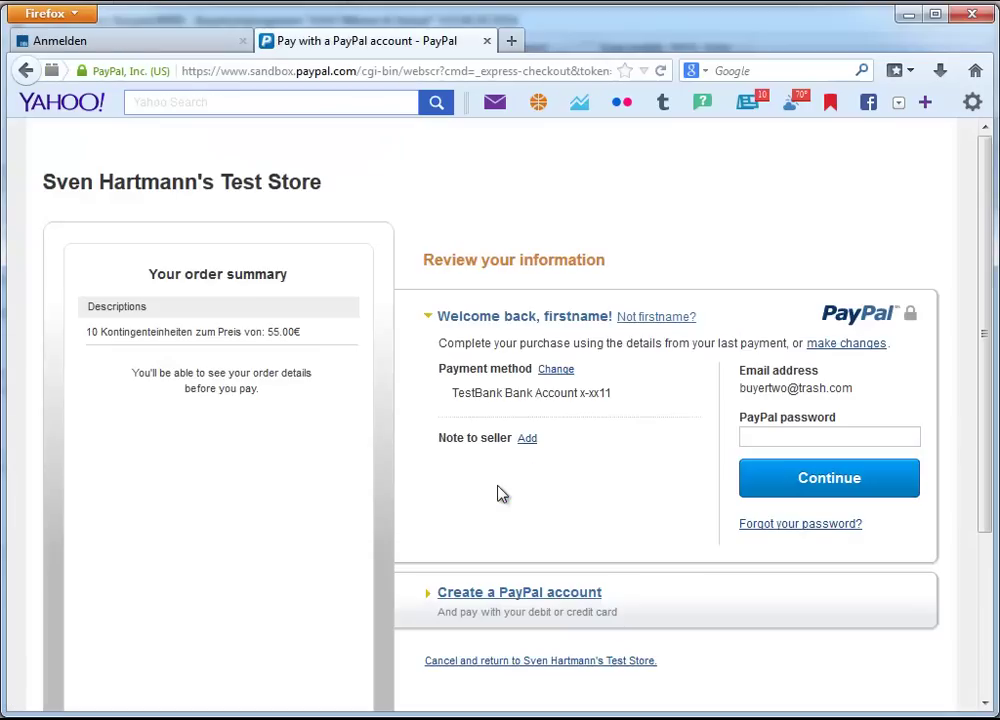
pyautogui.click(790, 433)
pyautogui.write('*******')
pyautogui.write('*')
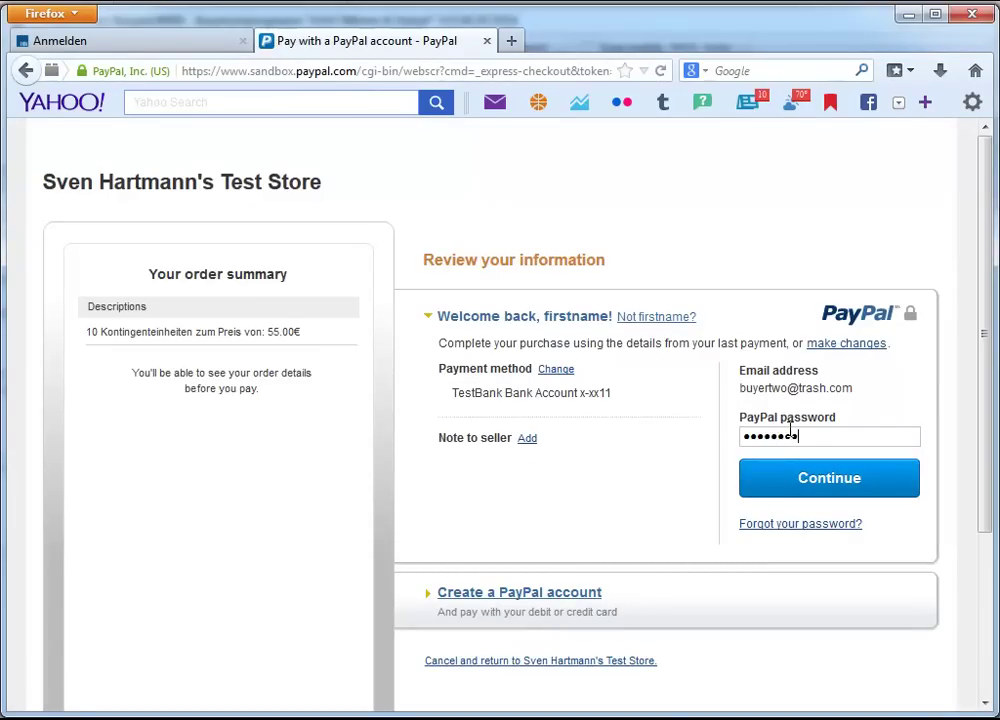
pyautogui.click(817, 480)
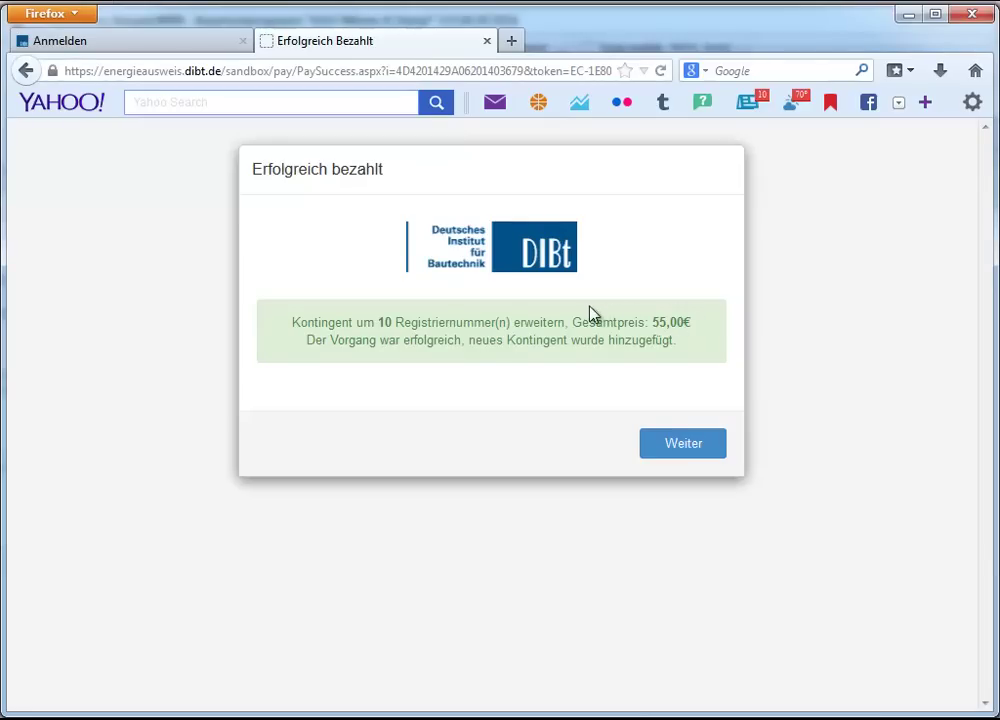
pyautogui.click(684, 444)
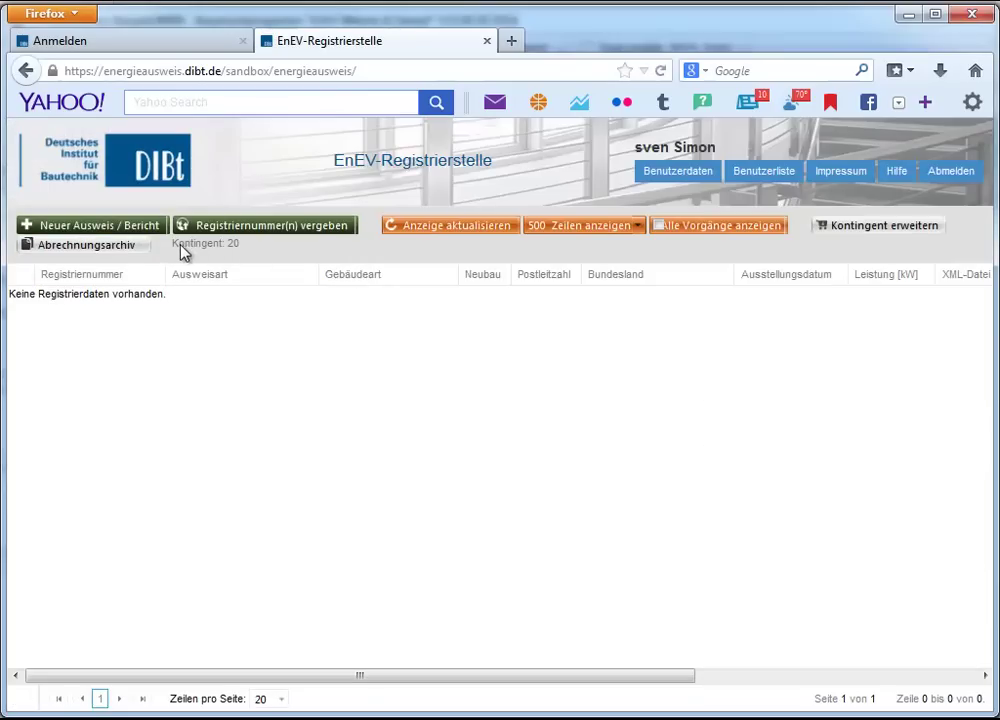
# Check the registration number quota, switch back to EnEV-Wärme & Dampf, and open its EnEV-Registrierstelle document link.
pyautogui.moveTo(230, 252)
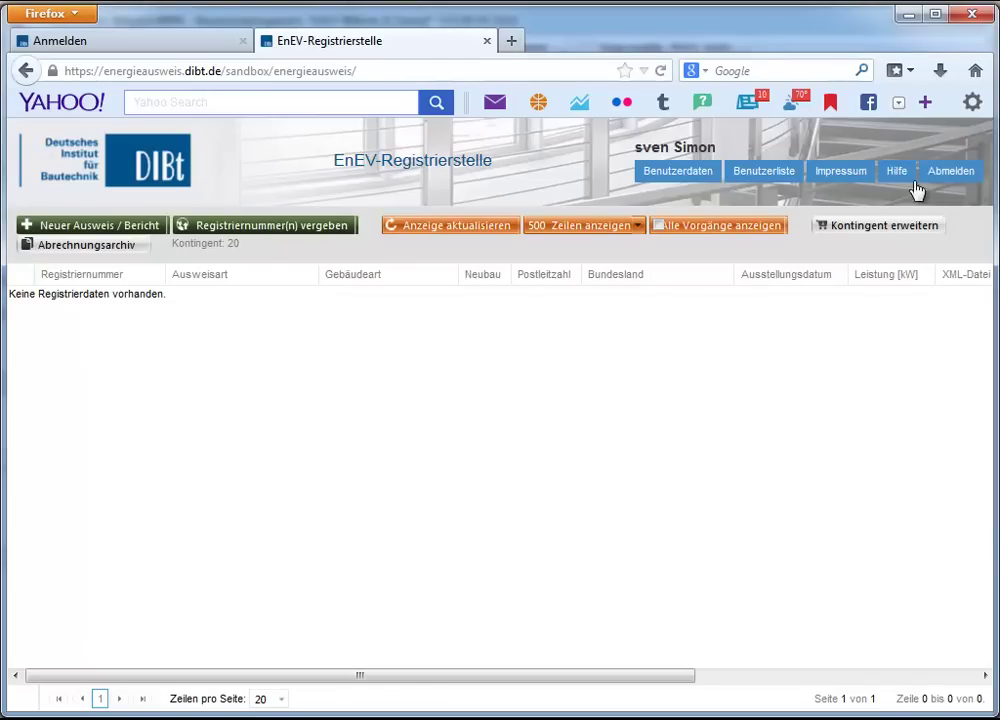
pyautogui.click(907, 16)
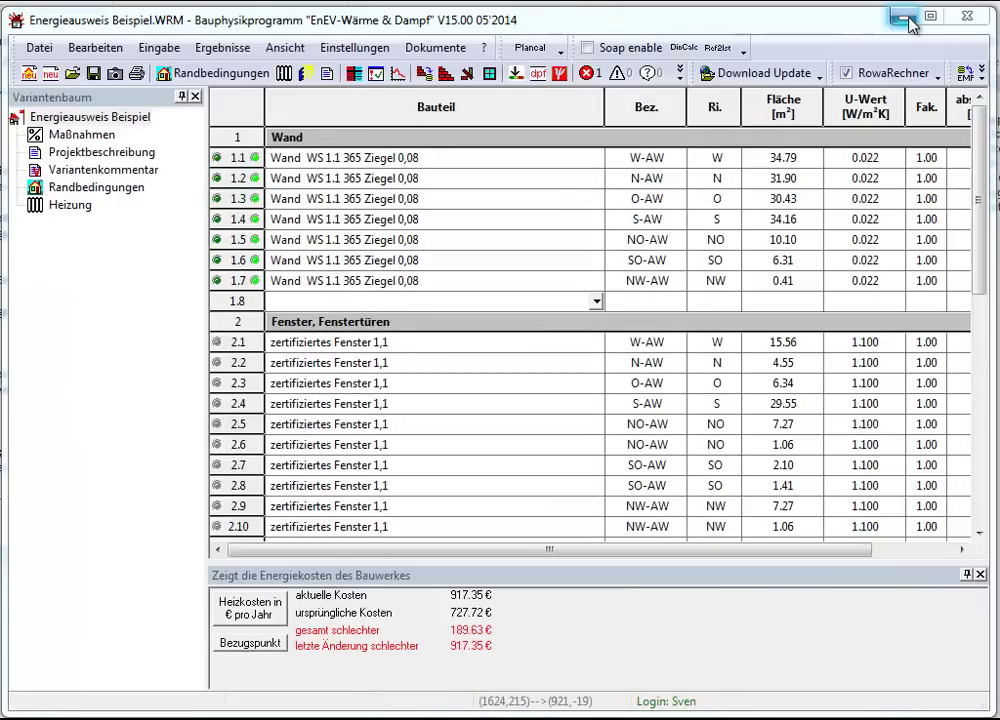
pyautogui.click(436, 47)
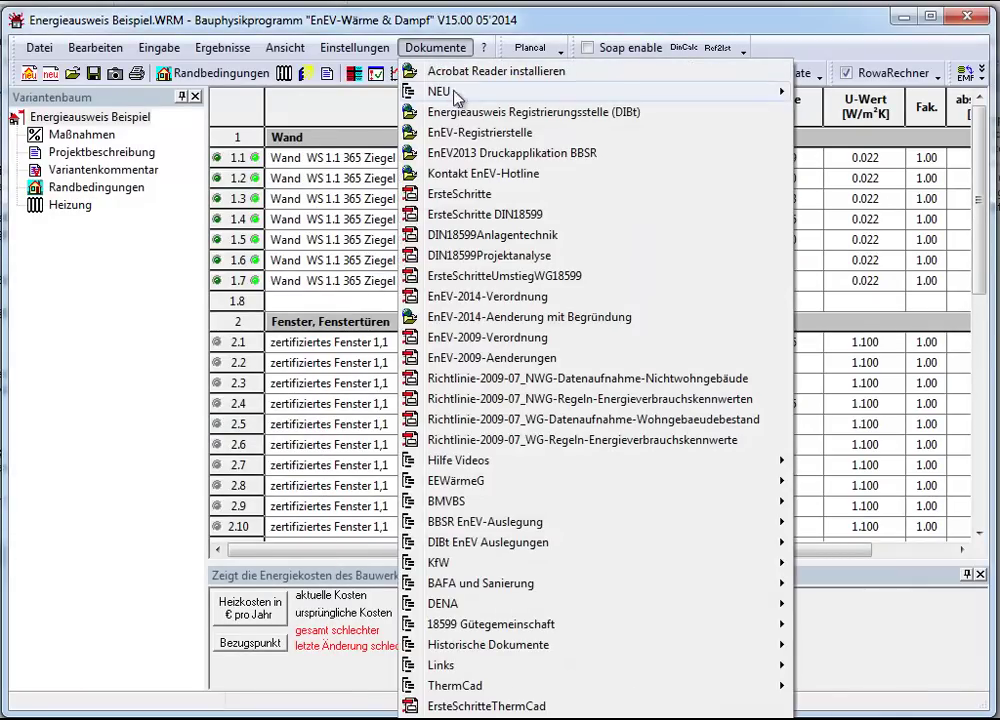
pyautogui.click(476, 133)
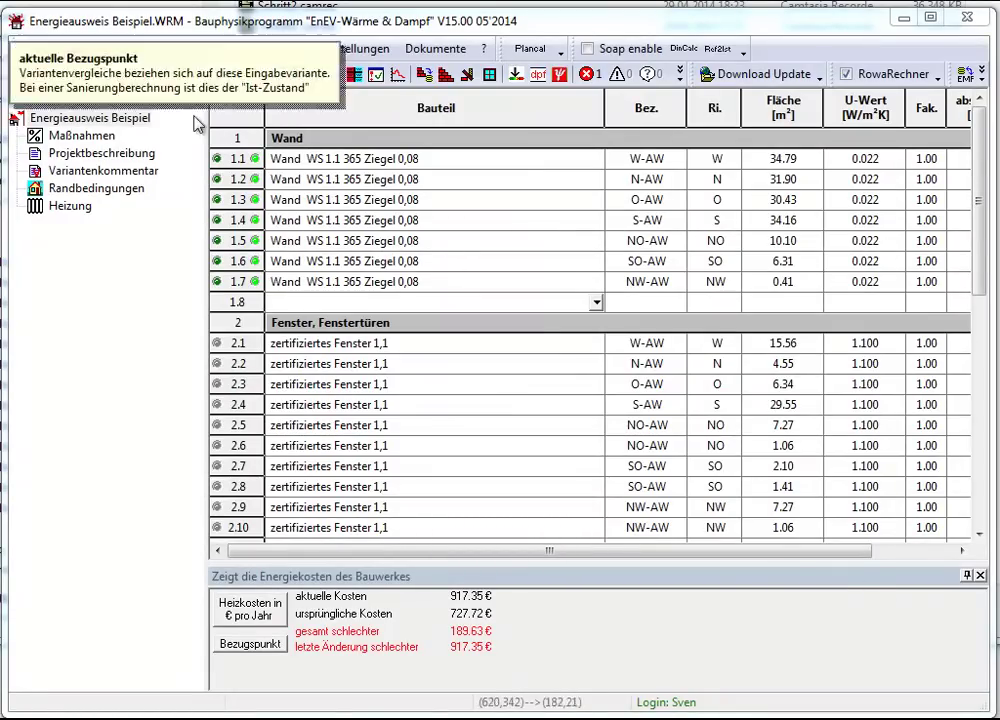
# Open the print settings for the 2014 energy certificate and call up the Druckapplikation Energieausweise for this variant.
pyautogui.click(137, 77)
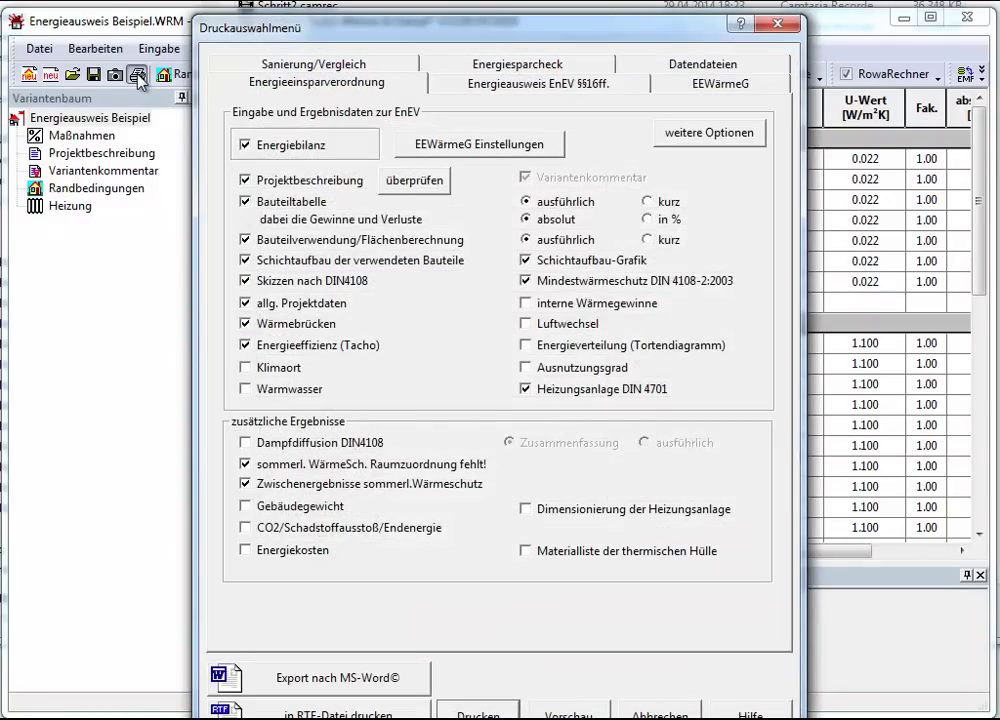
pyautogui.click(517, 90)
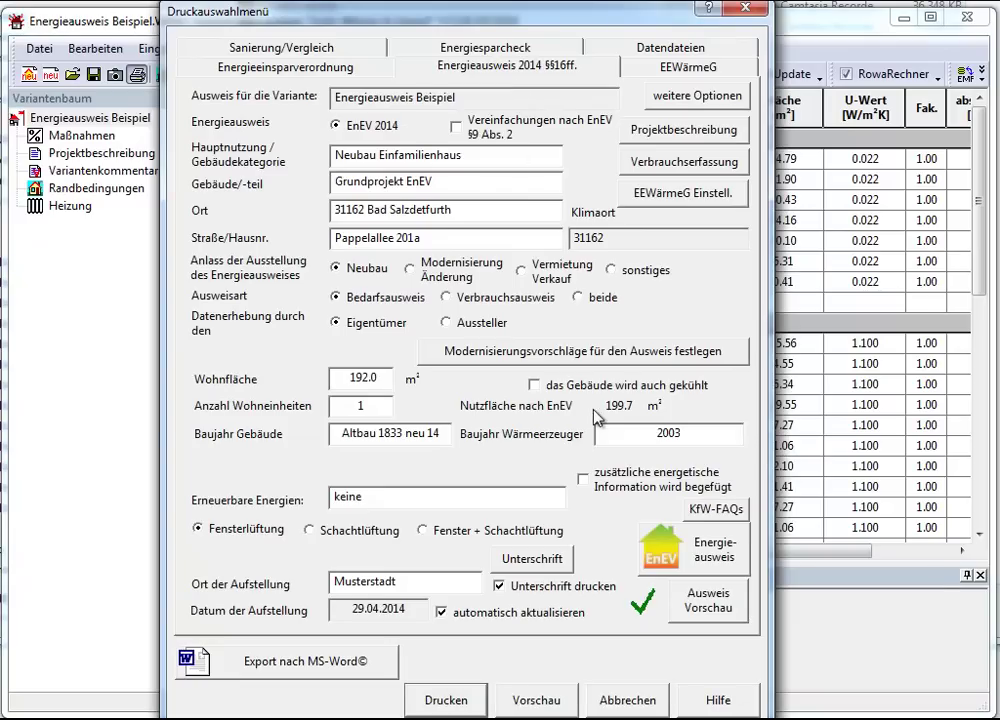
pyautogui.click(680, 562)
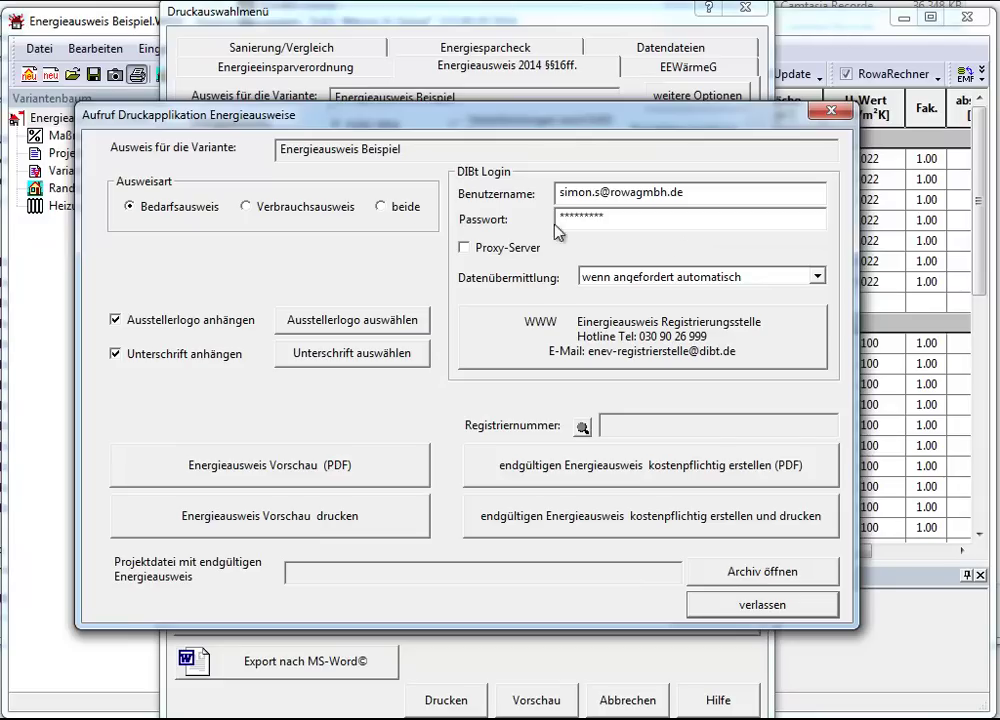
# Generate a PDF preview of the energy certificate, inspect it in Adobe Reader, and return to the certificate print application.
pyautogui.click(262, 472)
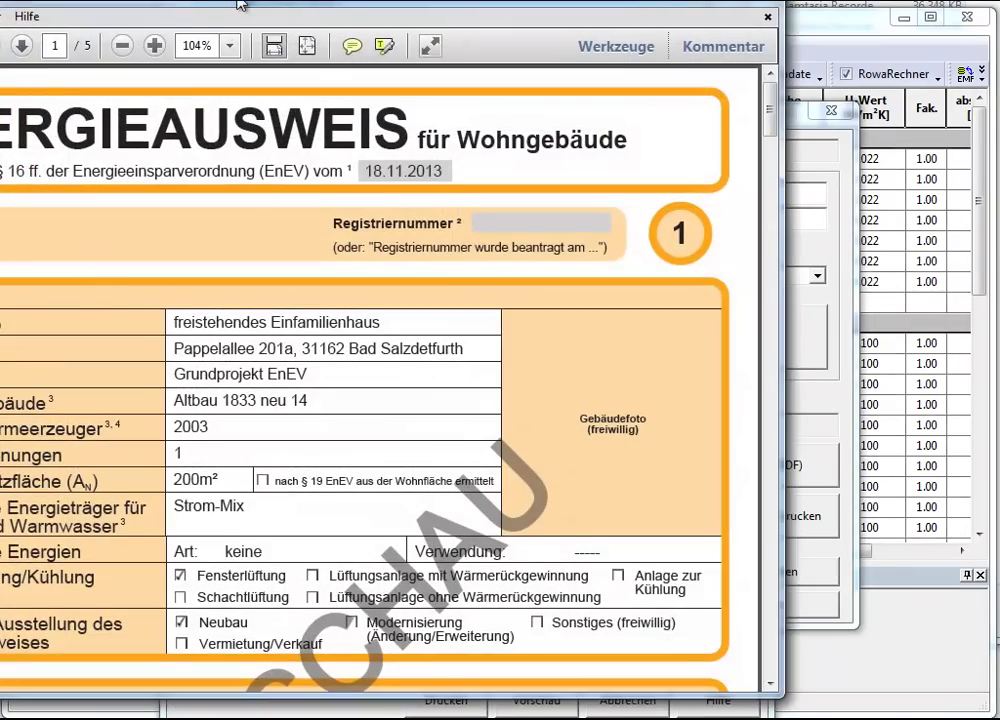
pyautogui.moveTo(240, 3); pyautogui.dragTo(449, 22)
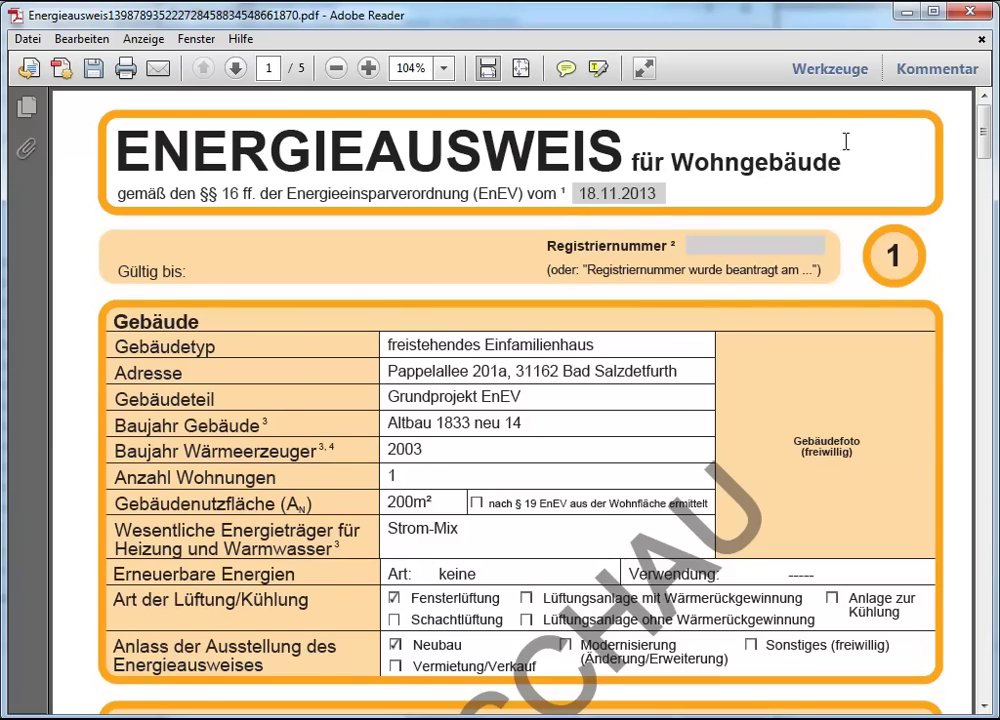
pyautogui.moveTo(989, 148)
pyautogui.mouseDown()
pyautogui.moveTo(994, 350)
pyautogui.moveTo(990, 122)
pyautogui.mouseUp()
pyautogui.click(907, 12)
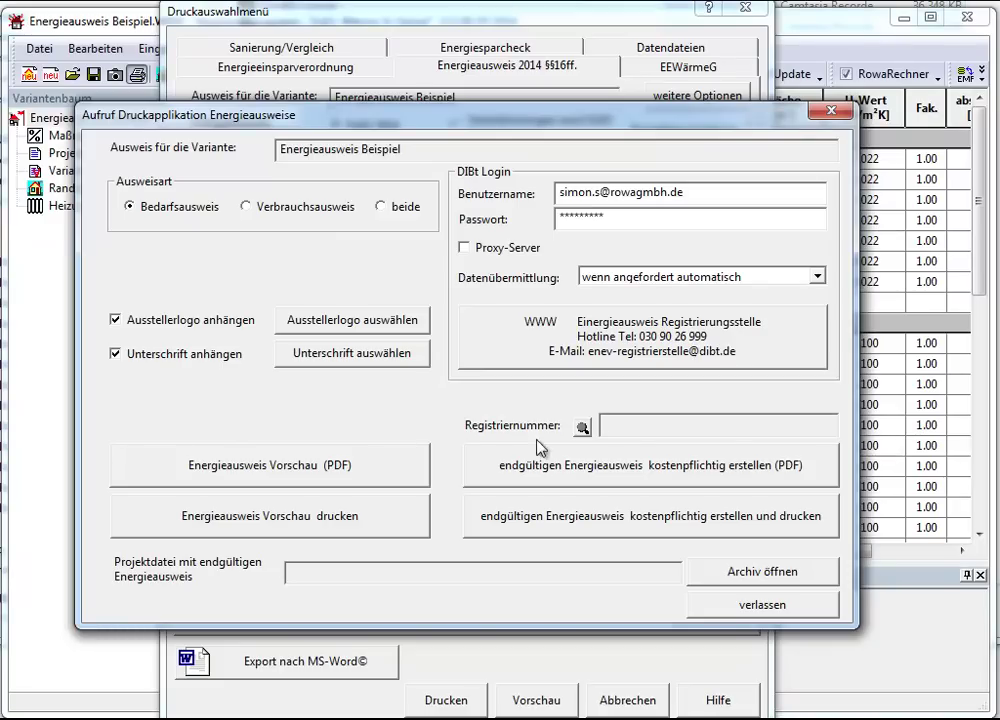
# Create the final, fee-based energy certificate as a PDF with an official registration number, accepting the cost, and bring the document fully into view.
pyautogui.click(660, 474)
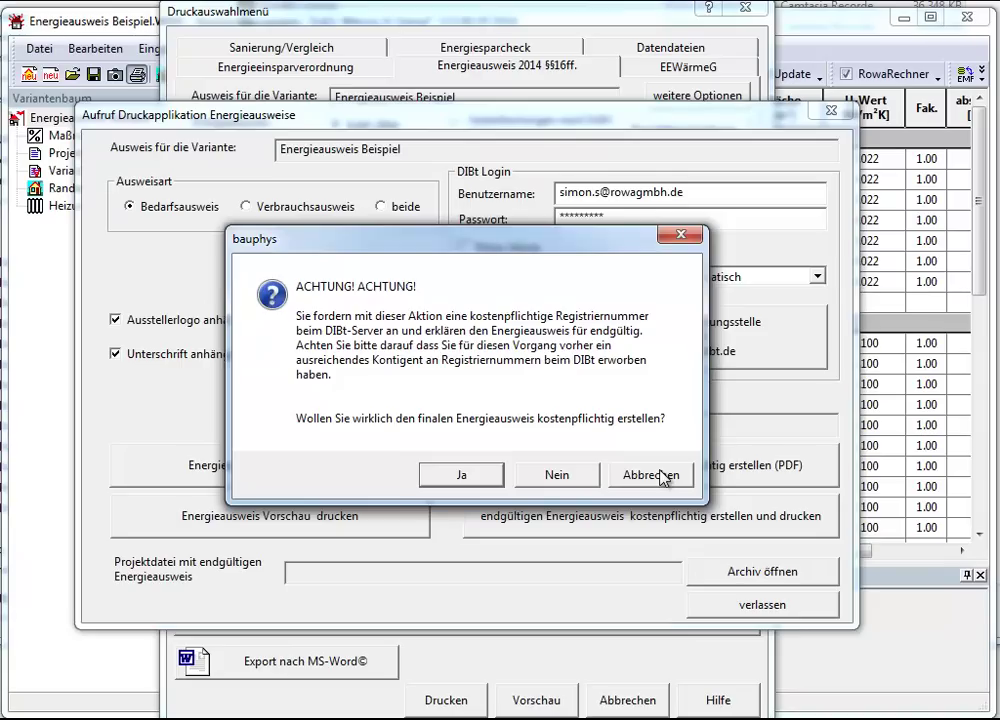
pyautogui.click(462, 475)
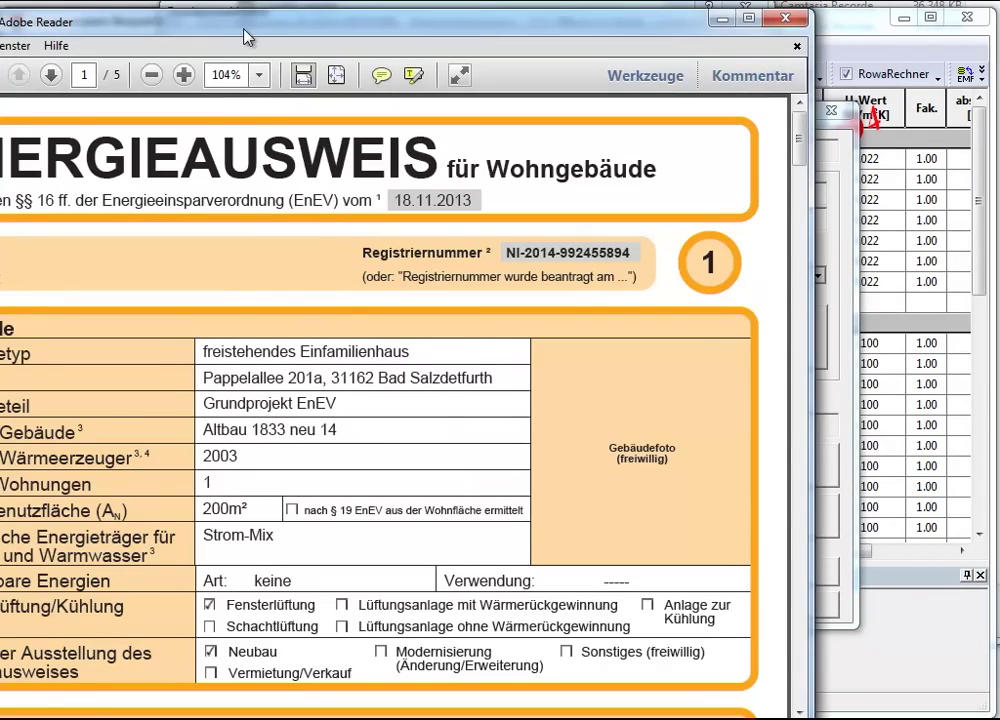
pyautogui.moveTo(240, 33); pyautogui.dragTo(426, 28)
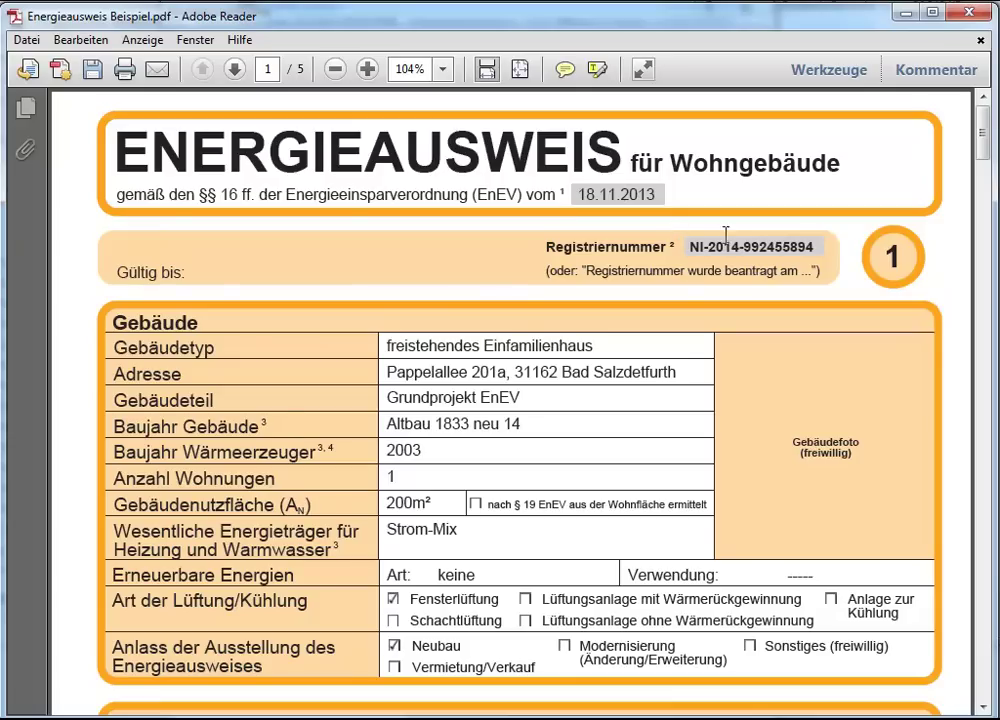
# Review the pages of the final certificate PDF, close it, and leave the certificate print application.
pyautogui.moveTo(985, 150); pyautogui.dragTo(996, 322)
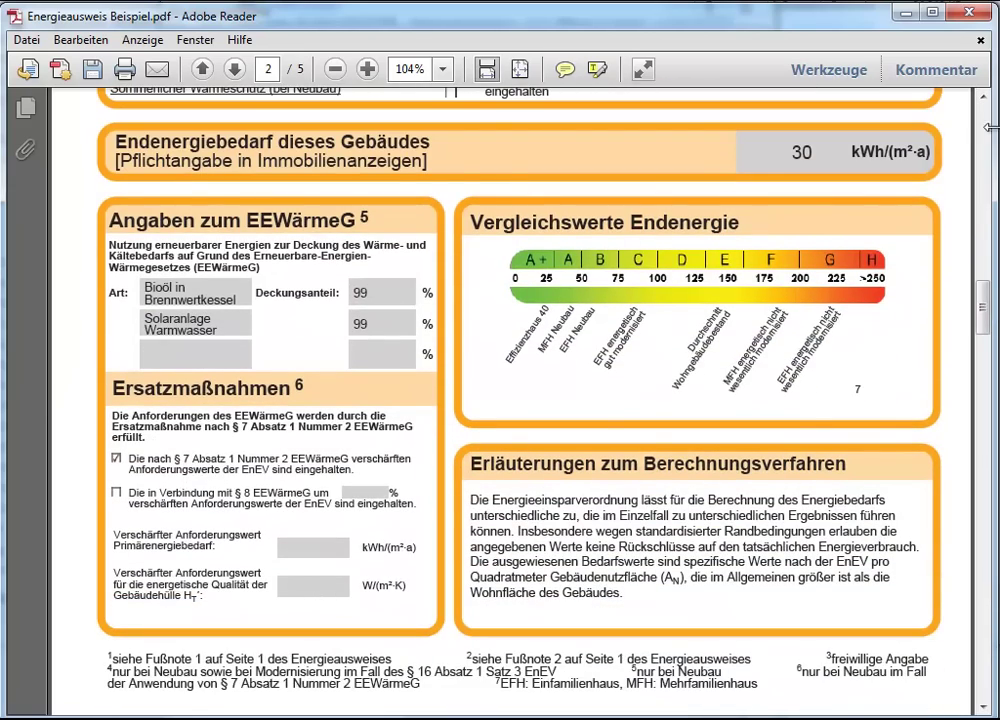
pyautogui.click(968, 16)
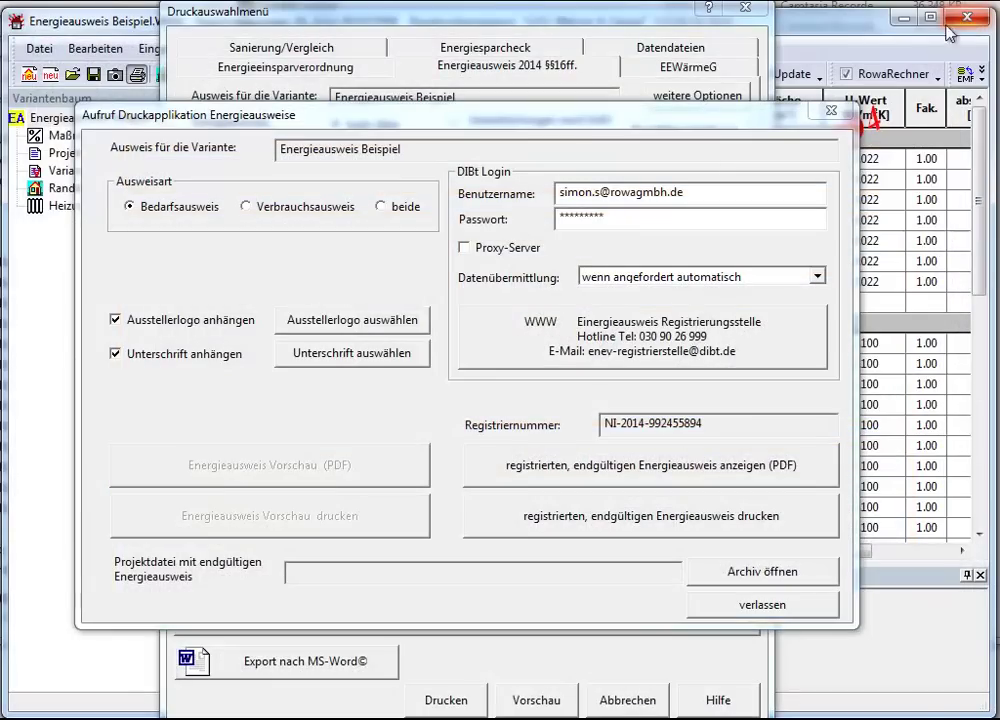
pyautogui.click(795, 607)
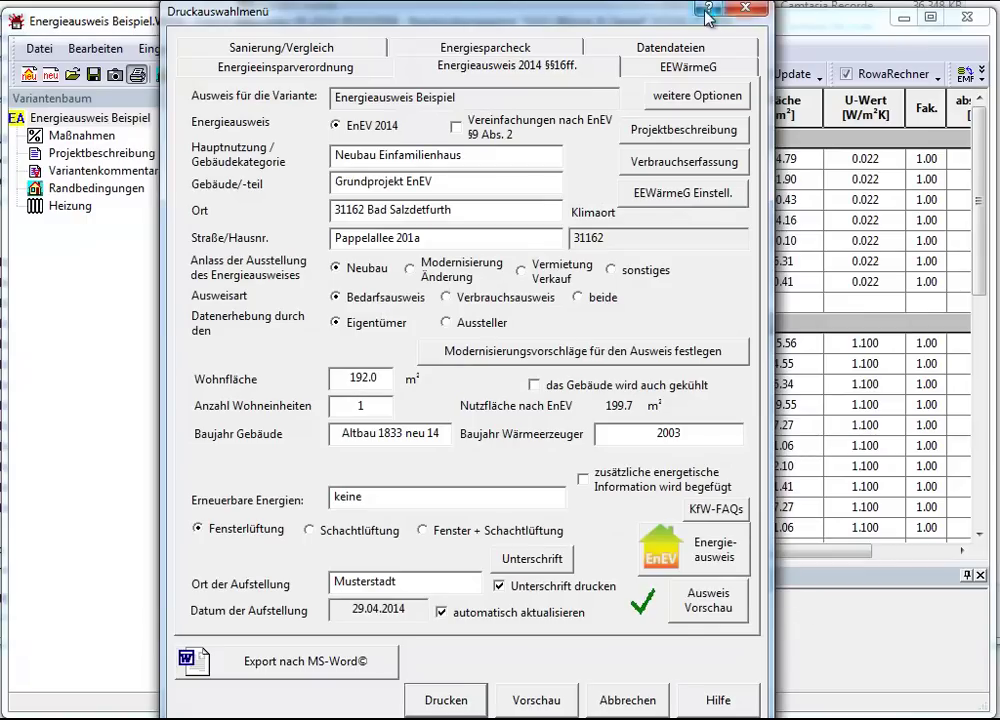
# Leave the print selection to look over the component table of the finalised project, and call up the Druckapplikation Energieausweise again.
pyautogui.click(634, 701)
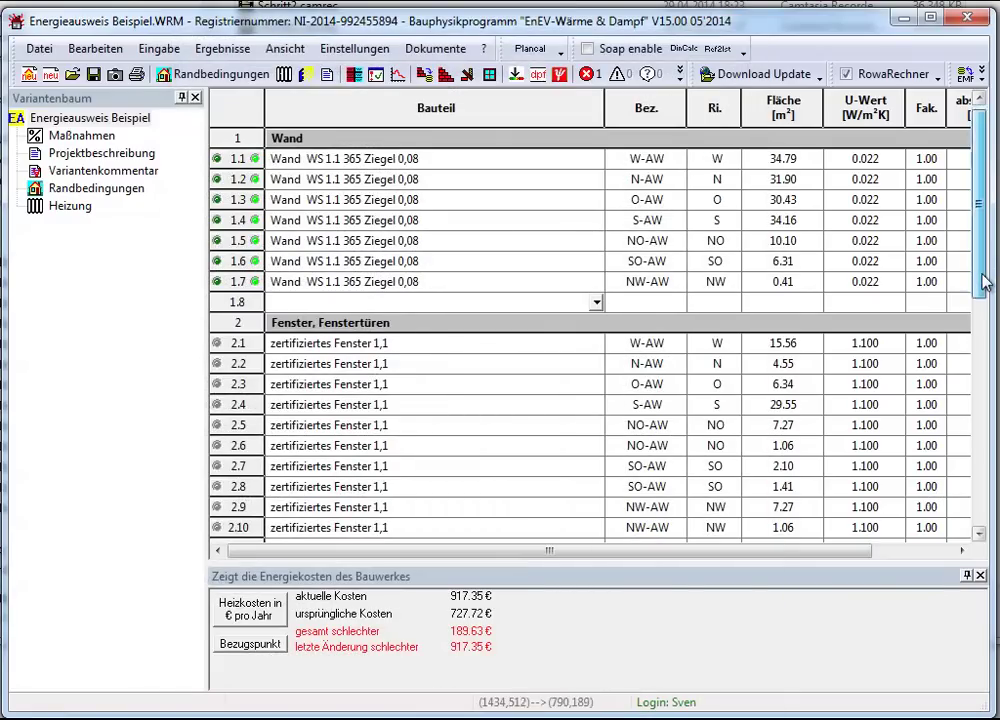
pyautogui.scroll(-1, 700, 300)
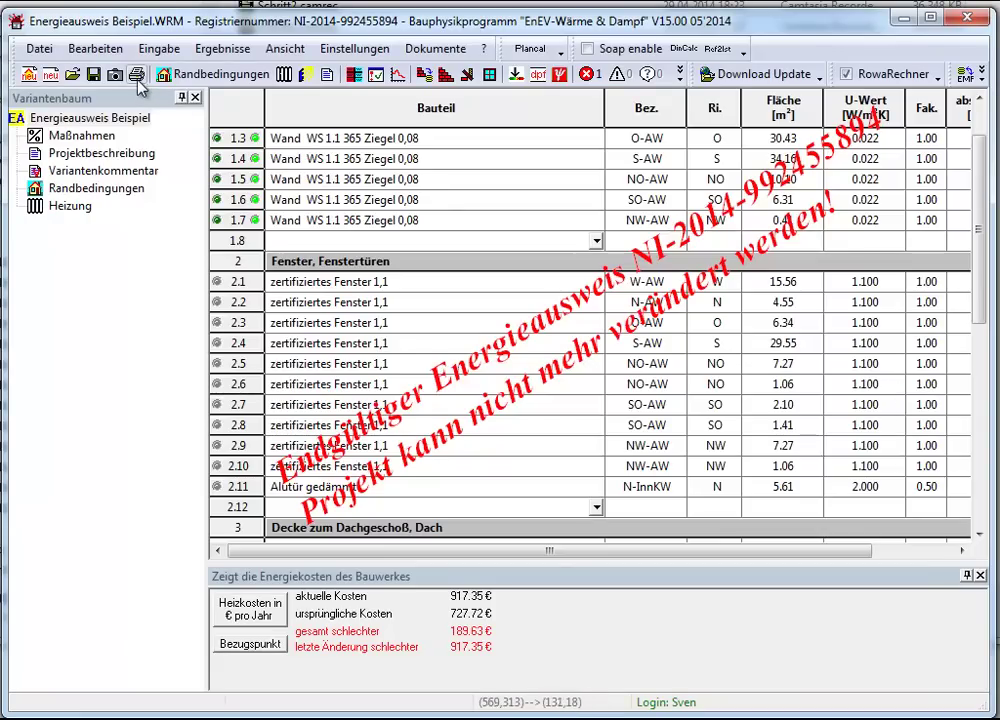
pyautogui.click(137, 75)
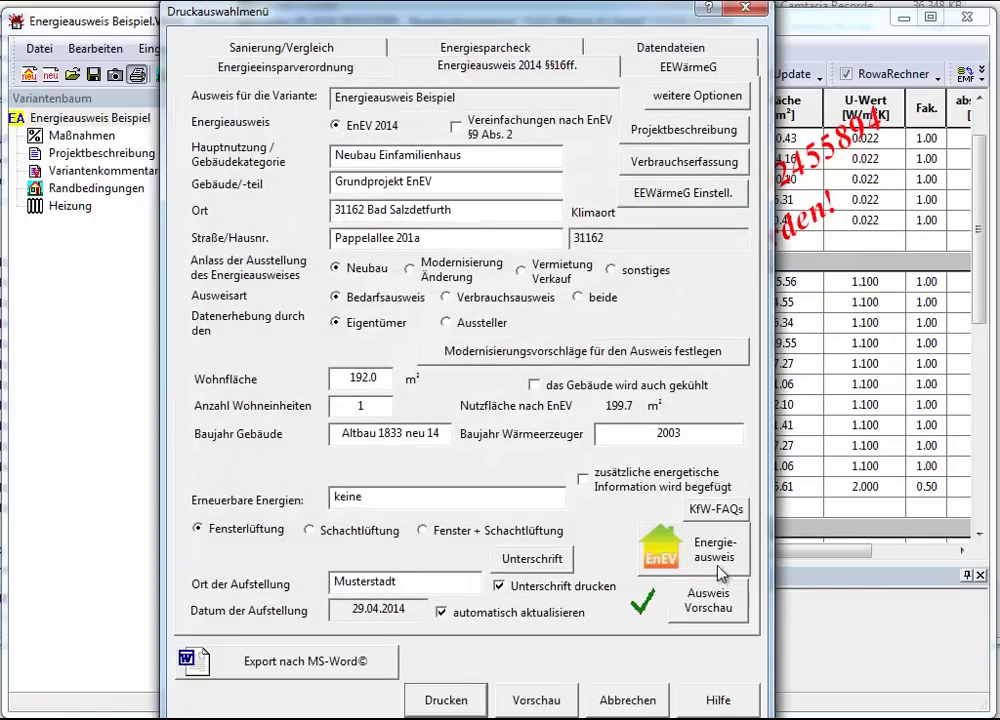
pyautogui.click(724, 572)
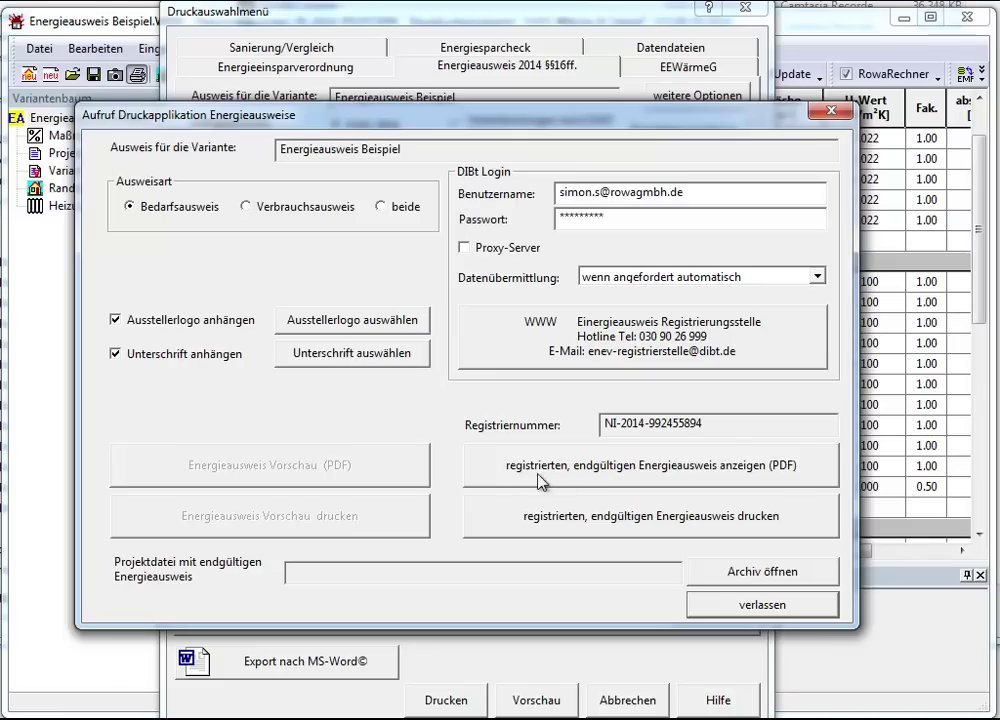
# Display the registered, final energy certificate as a PDF, enlarge it for viewing, and close it again.
pyautogui.click(627, 479)
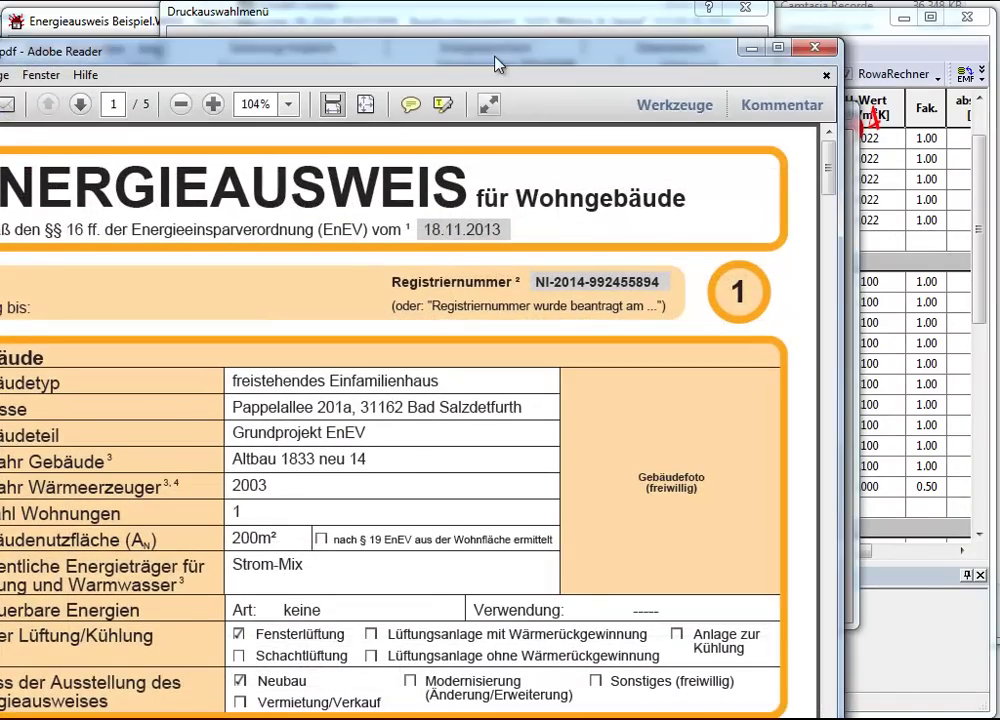
pyautogui.doubleClick(494, 58)
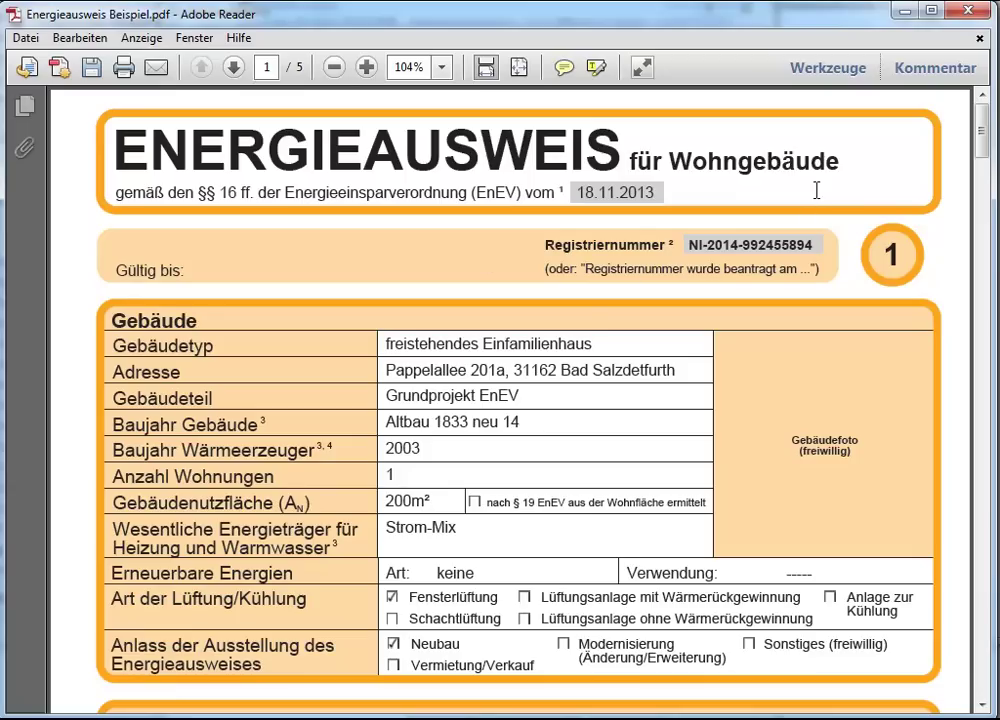
pyautogui.click(970, 12)
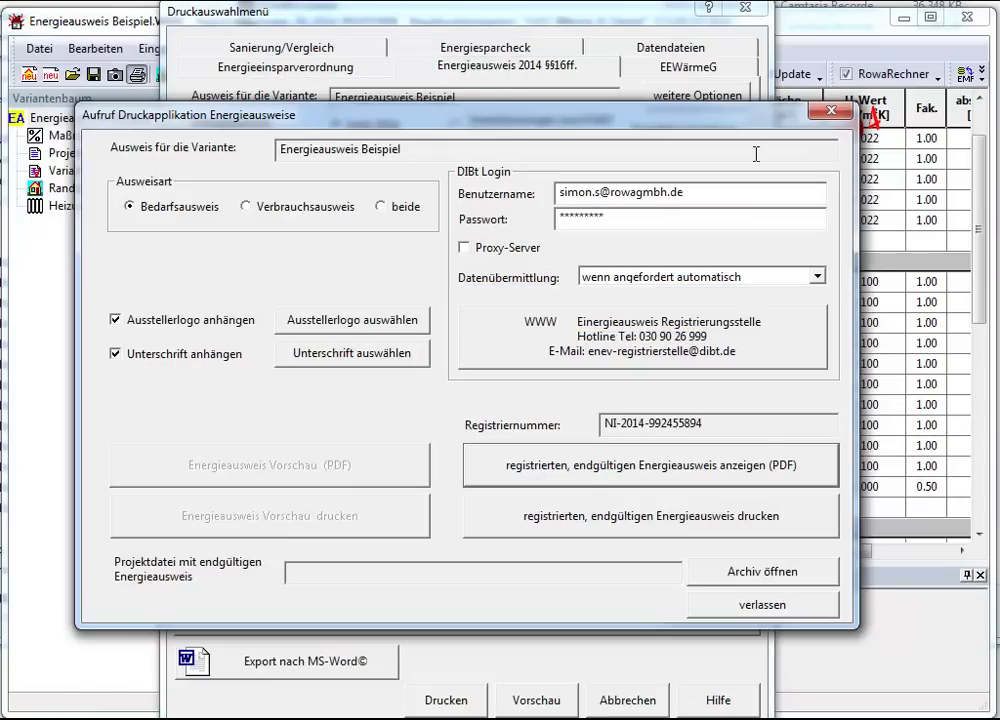
# Open the EnergieausweisArchiv folder from the print application, bring it fully into view, and sort its files by modification date, newest first.
pyautogui.click(766, 578)
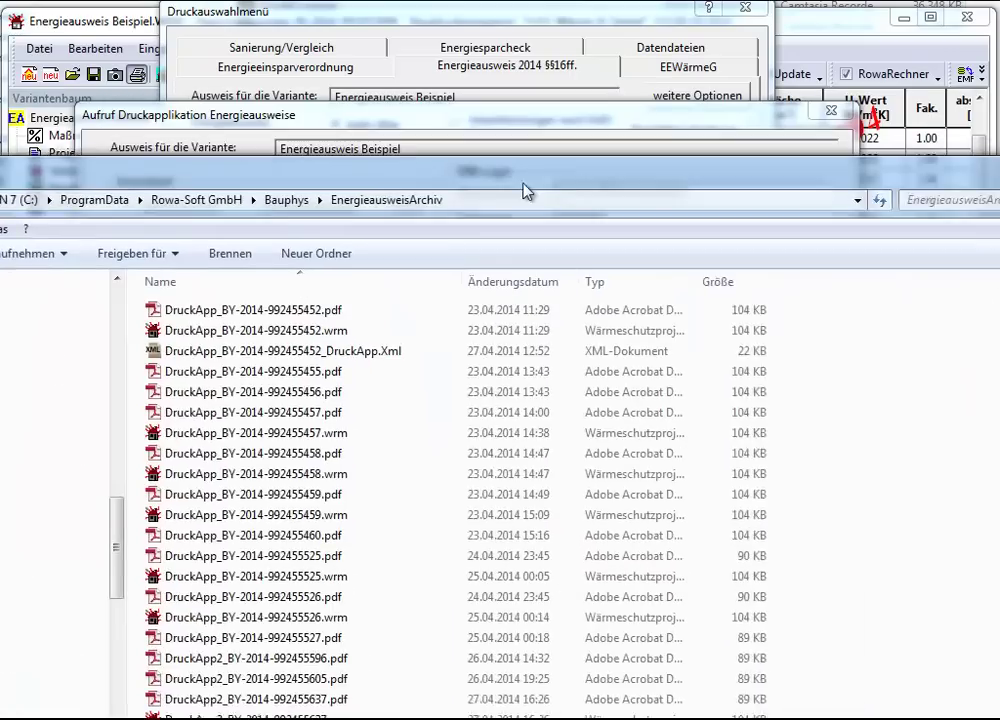
pyautogui.moveTo(527, 192); pyautogui.dragTo(737, 40)
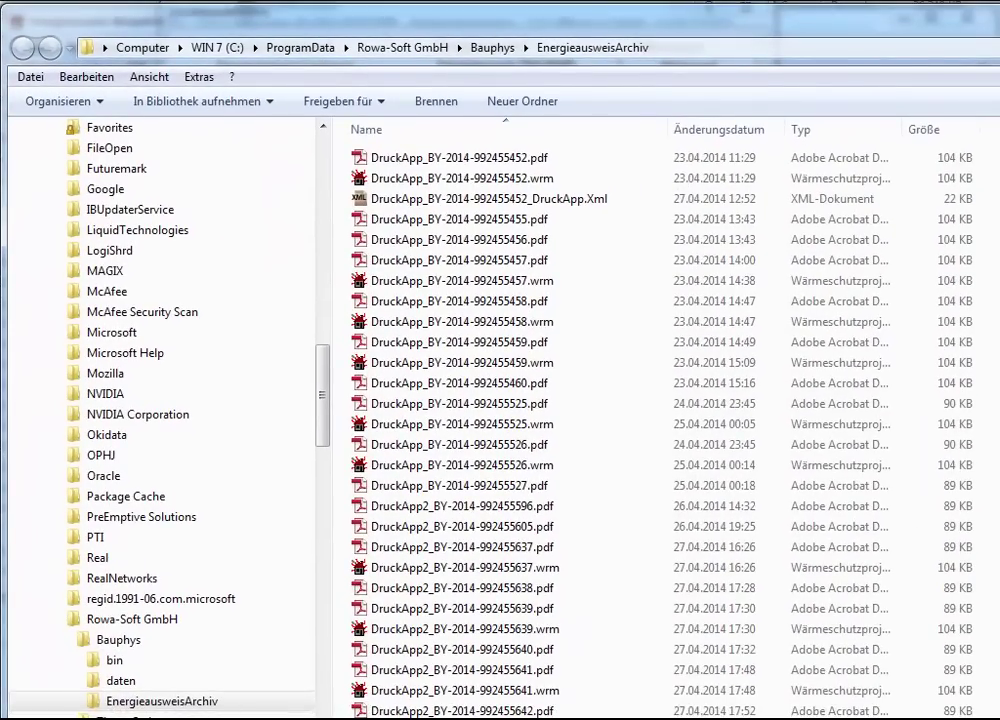
pyautogui.moveTo(737, 40); pyautogui.dragTo(737, 2)
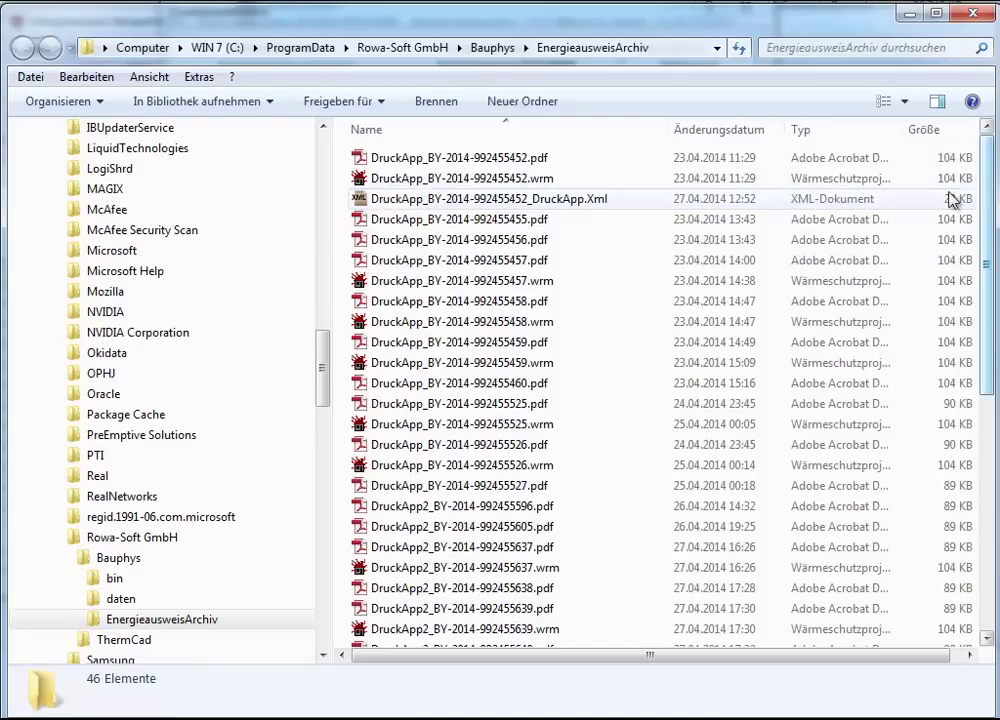
pyautogui.click(728, 133)
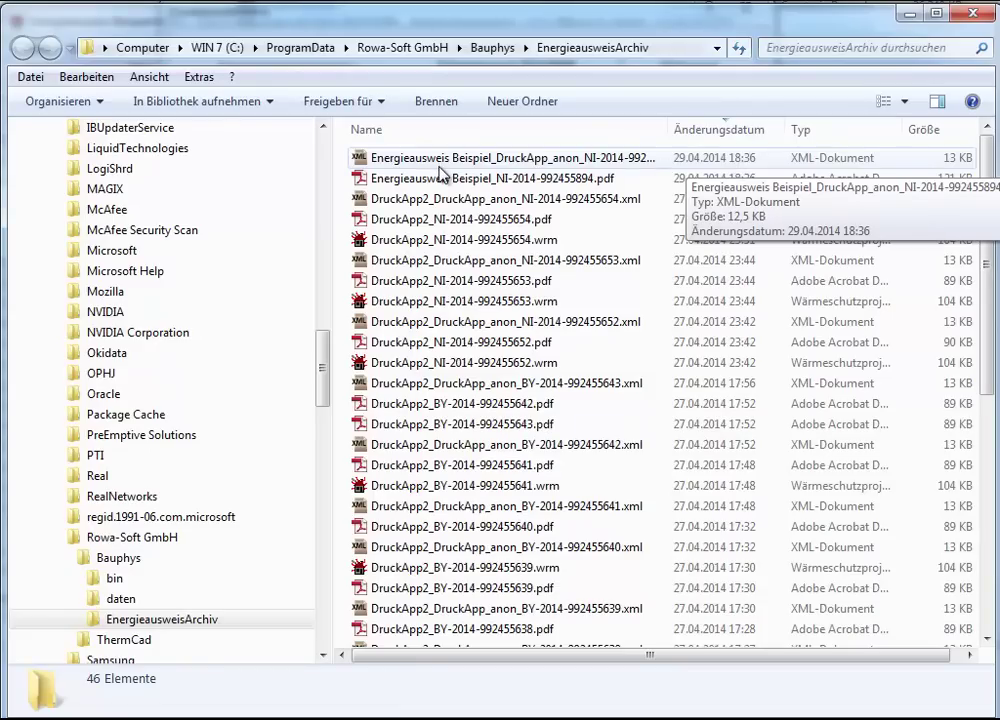
# View the newly archived Energieausweis Beispiel PDF at full size, and return to the project with the archive and print dialogs out of the way.
pyautogui.doubleClick(497, 180)
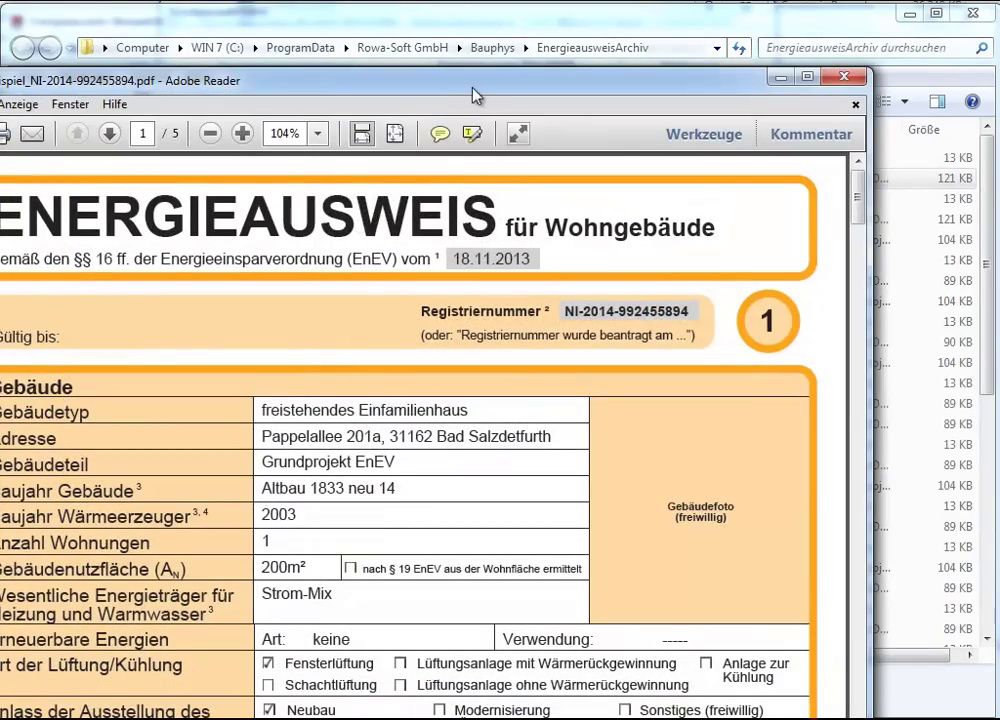
pyautogui.doubleClick(473, 90)
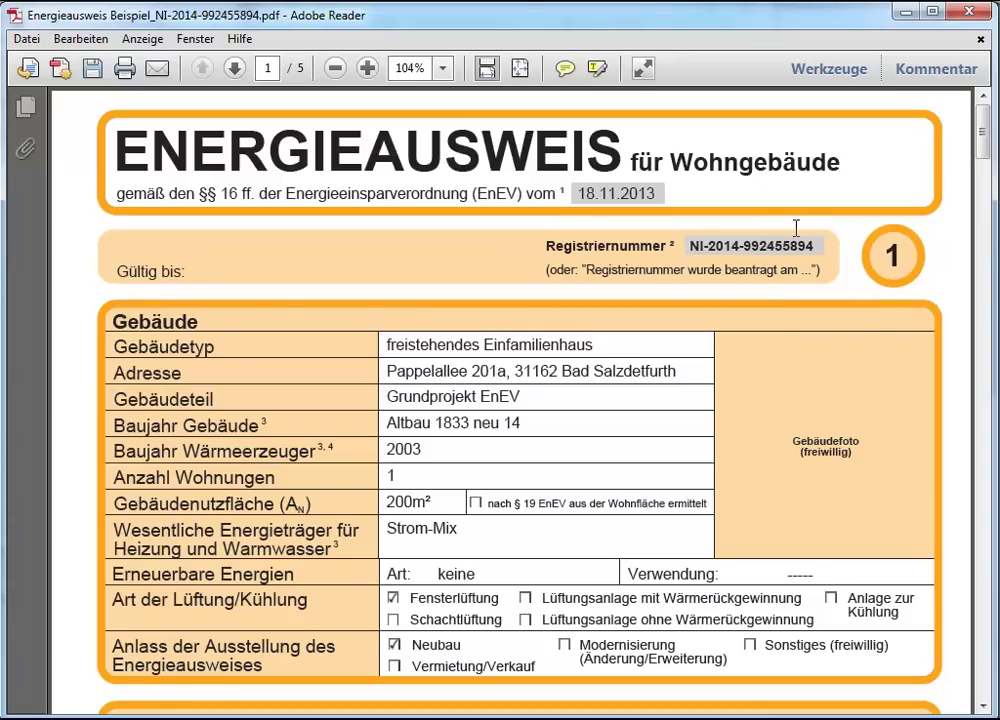
pyautogui.click(905, 14)
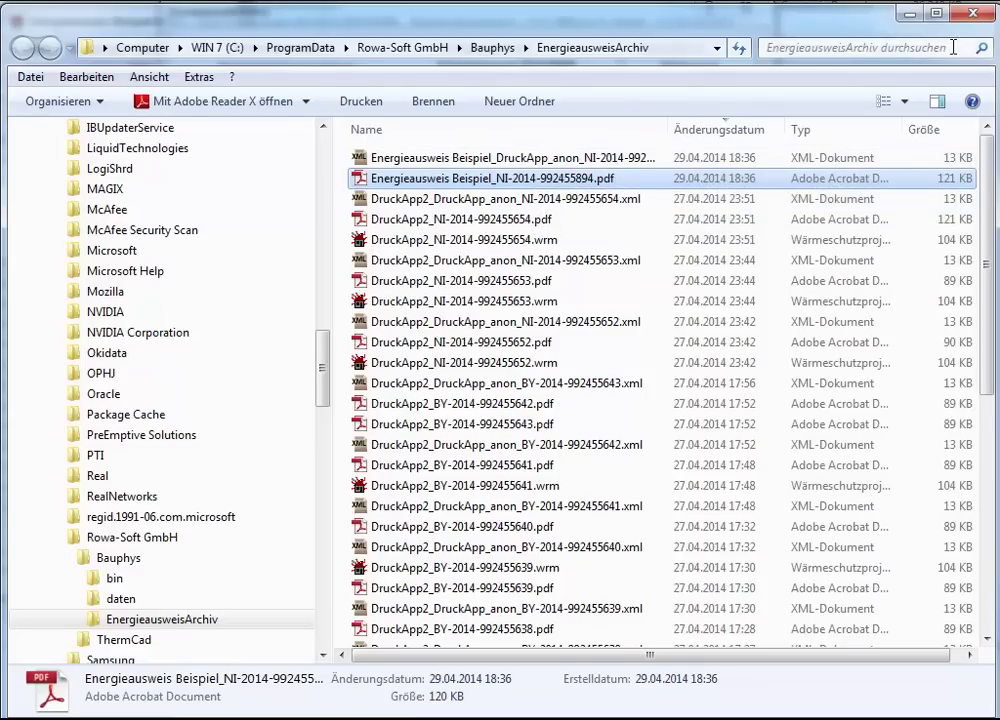
pyautogui.click(908, 14)
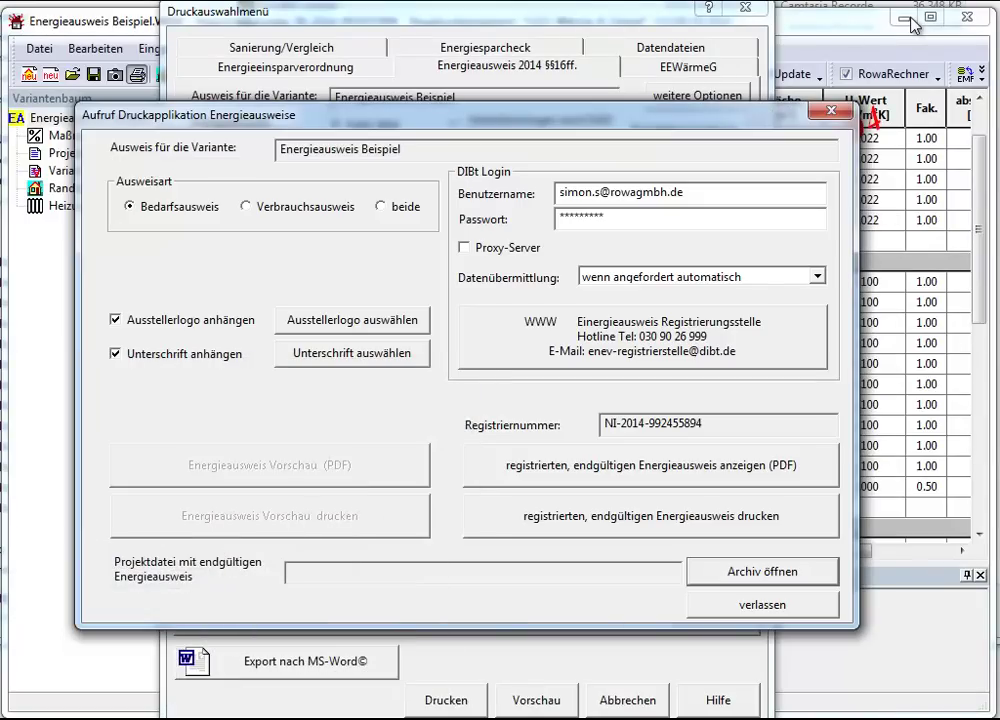
pyautogui.click(765, 604)
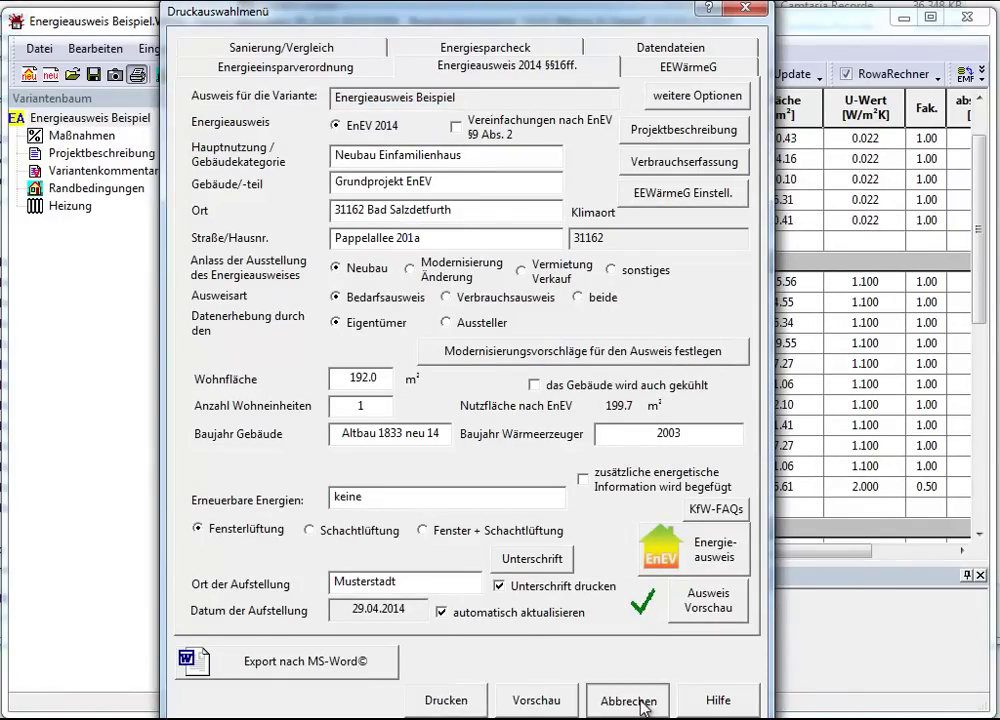
pyautogui.click(636, 703)
# Save the project under the new name Energieausweis Beispiel 2, lifting the finality of the energy certificate for further editing.
pyautogui.click(39, 48)
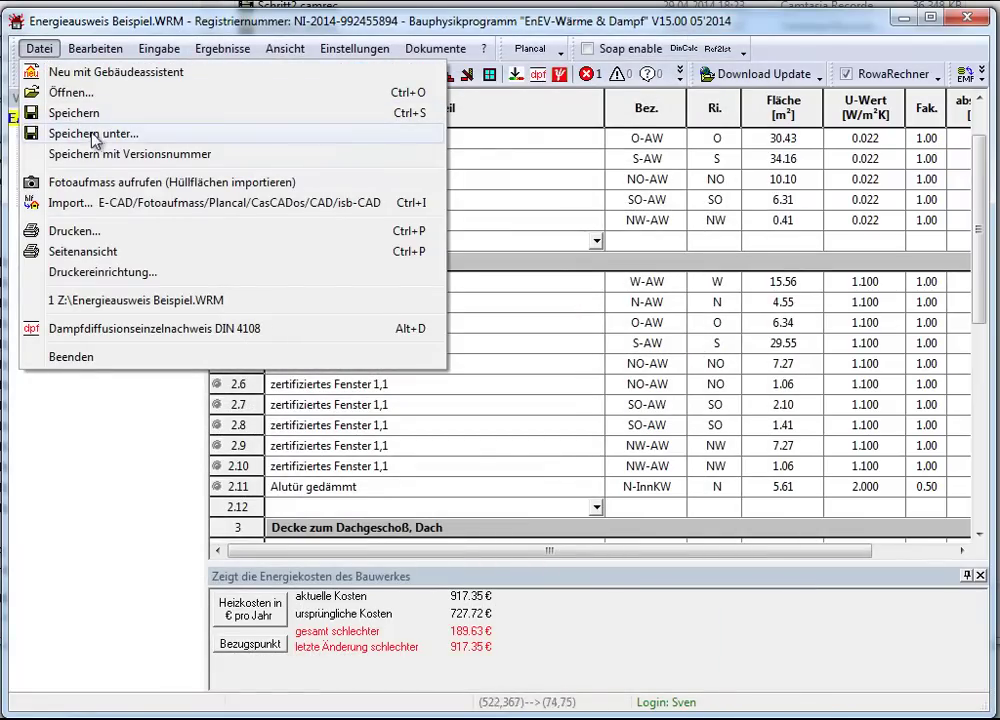
pyautogui.click(95, 138)
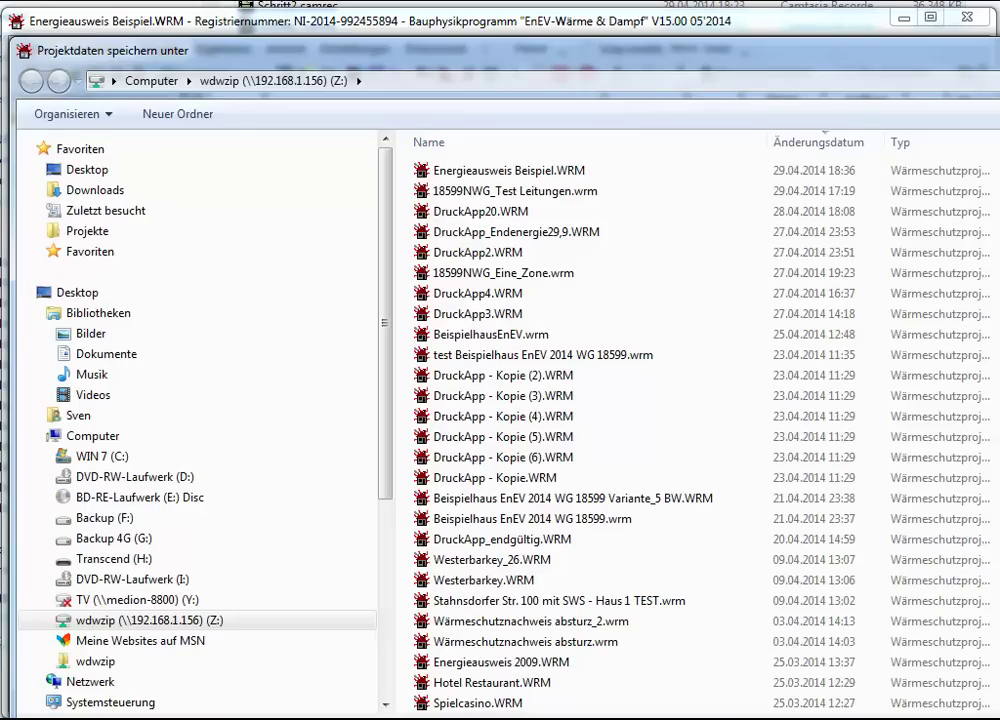
pyautogui.press('Return')
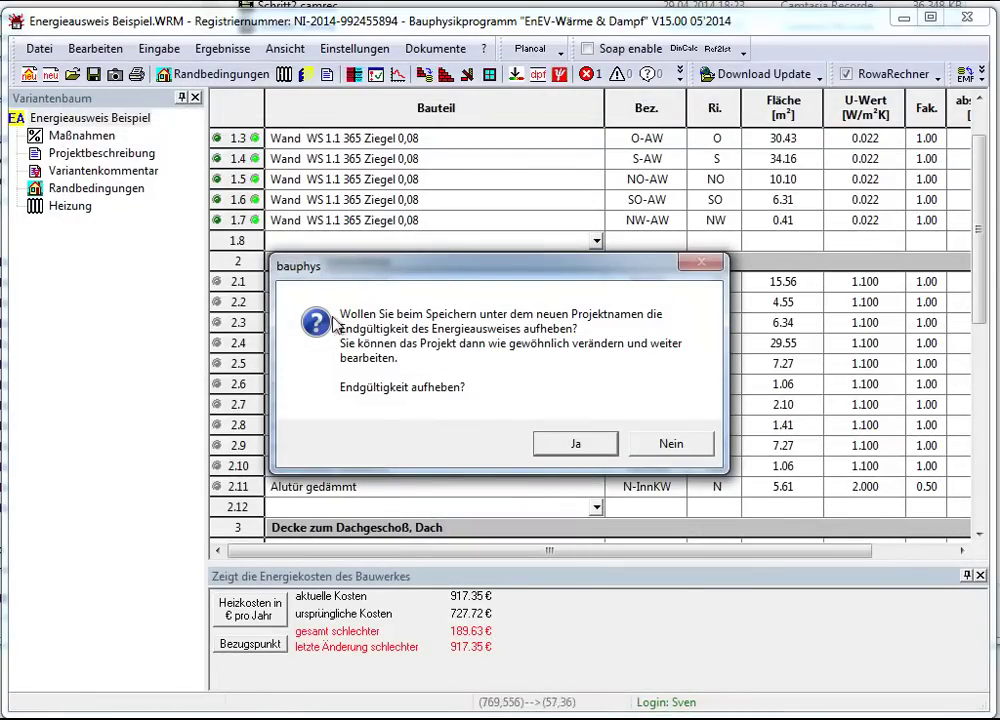
pyautogui.click(578, 447)
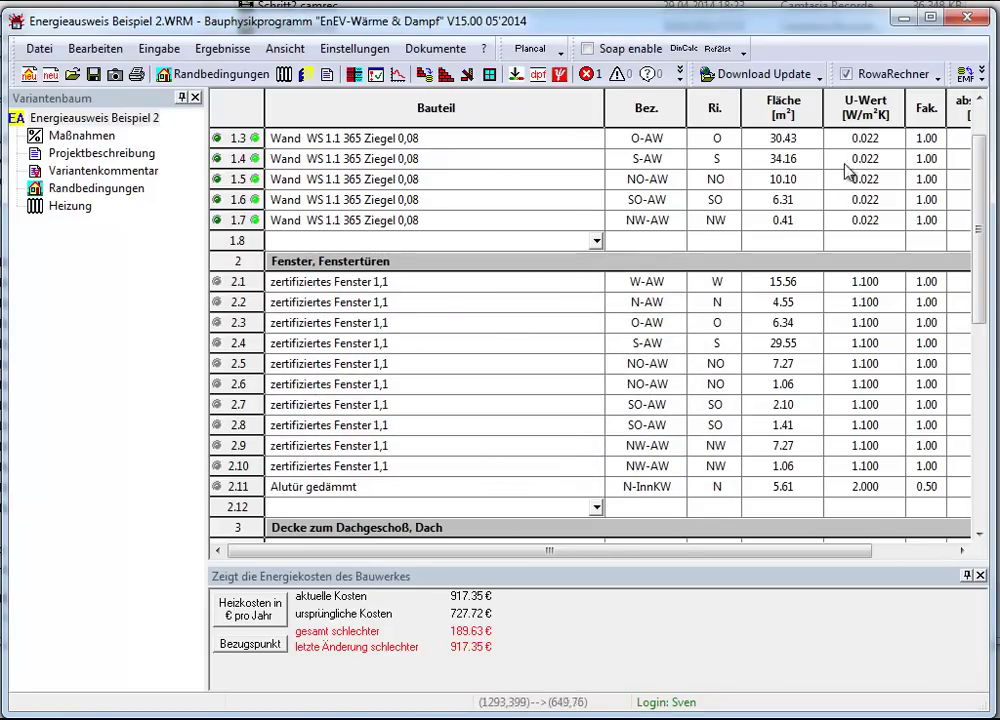